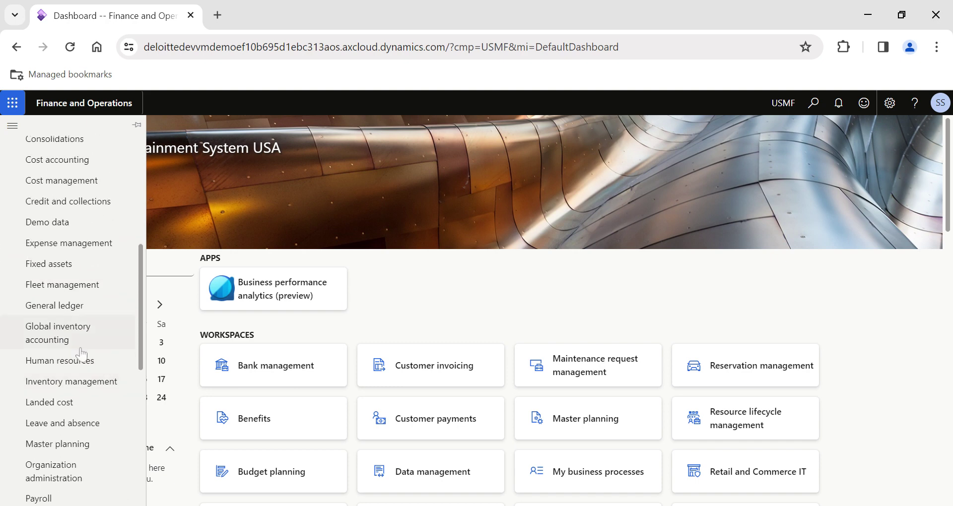
# Browse the Inventory management menu, then switch to the Product information management module menu
pyautogui.click(78, 386)
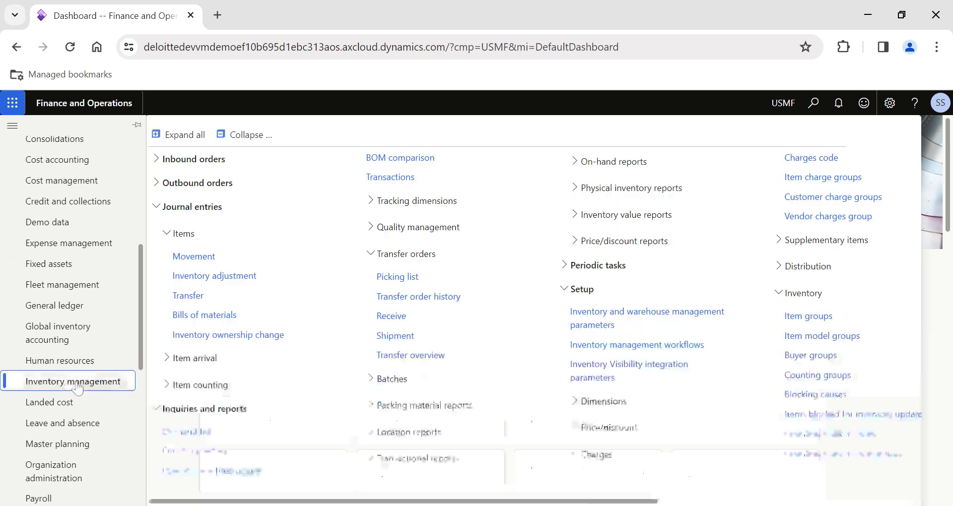
pyautogui.scroll(8, 75, 390)
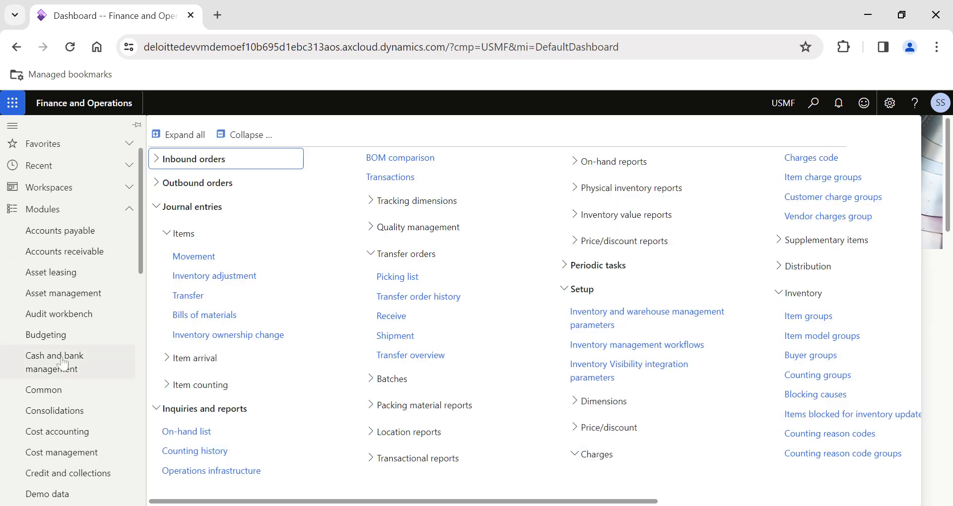
pyautogui.scroll(-10, 62, 364)
pyautogui.scroll(6, 57, 384)
pyautogui.scroll(-4, 69, 367)
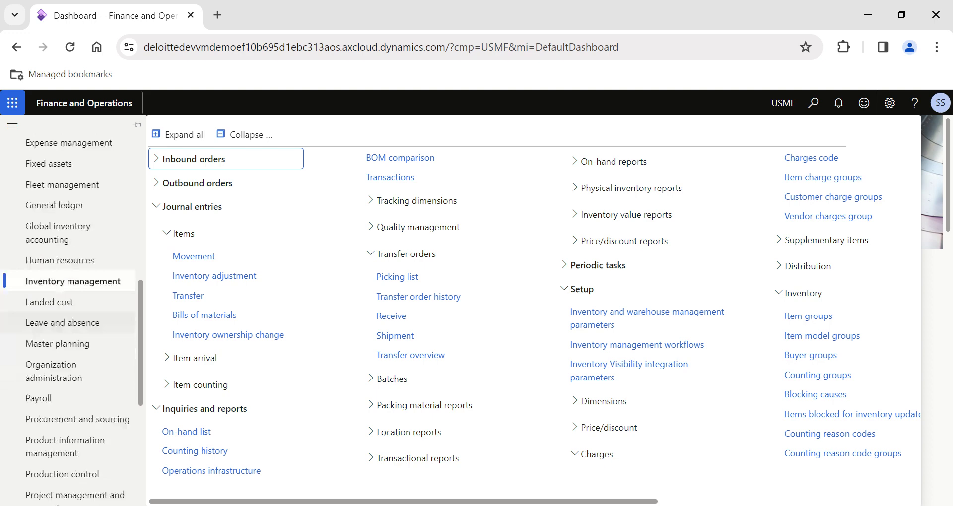
pyautogui.scroll(-2, 74, 348)
pyautogui.click(77, 378)
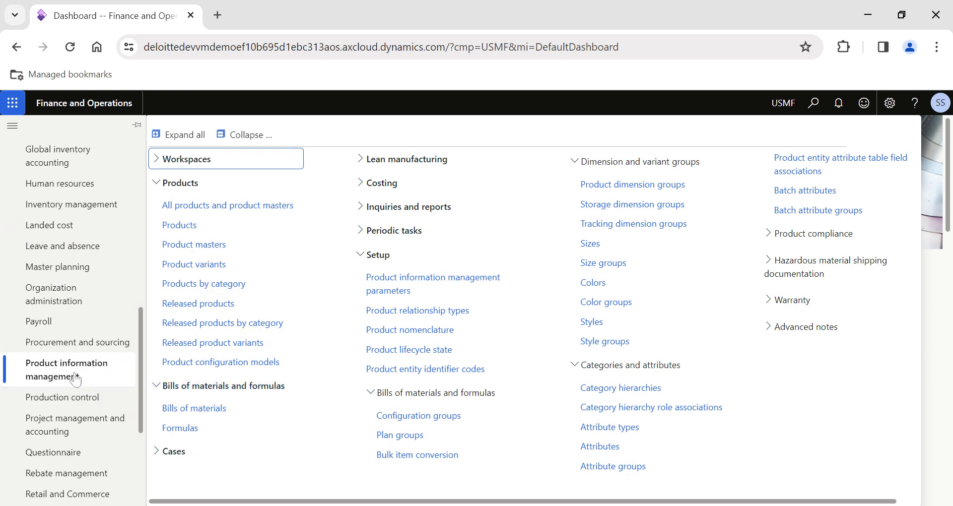
# Start new BOM 000827 on the Bills of materials page, return to the list, and reopen the module menu
pyautogui.click(194, 408)
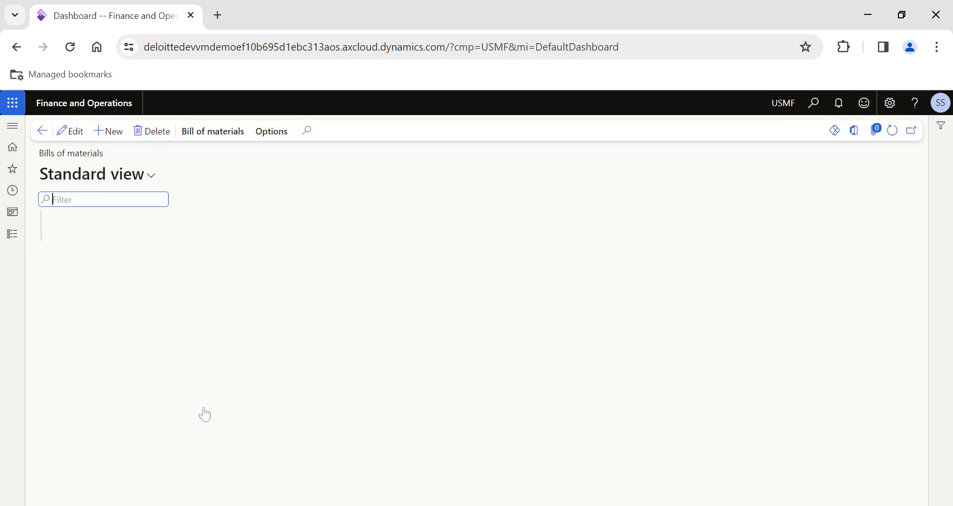
pyautogui.click(109, 135)
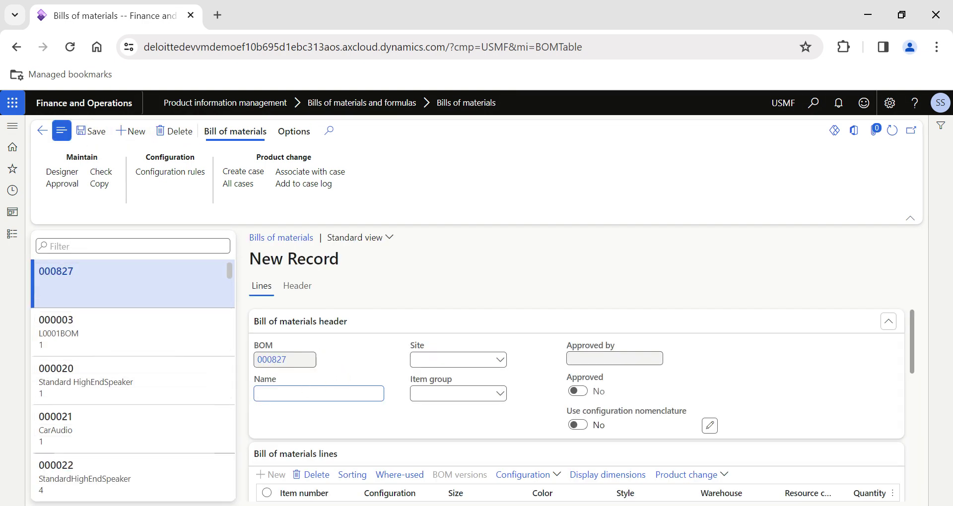
pyautogui.scroll(-3, 325, 409)
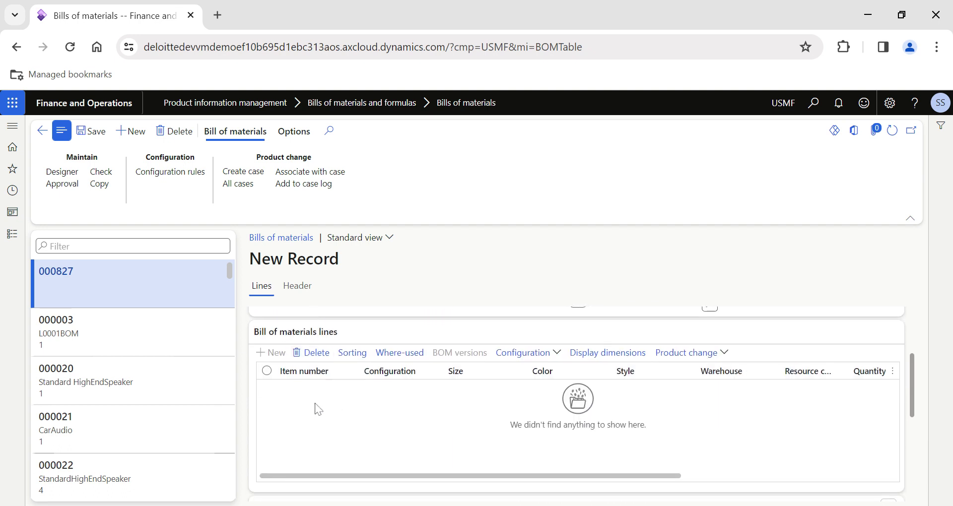
pyautogui.scroll(-1, 315, 404)
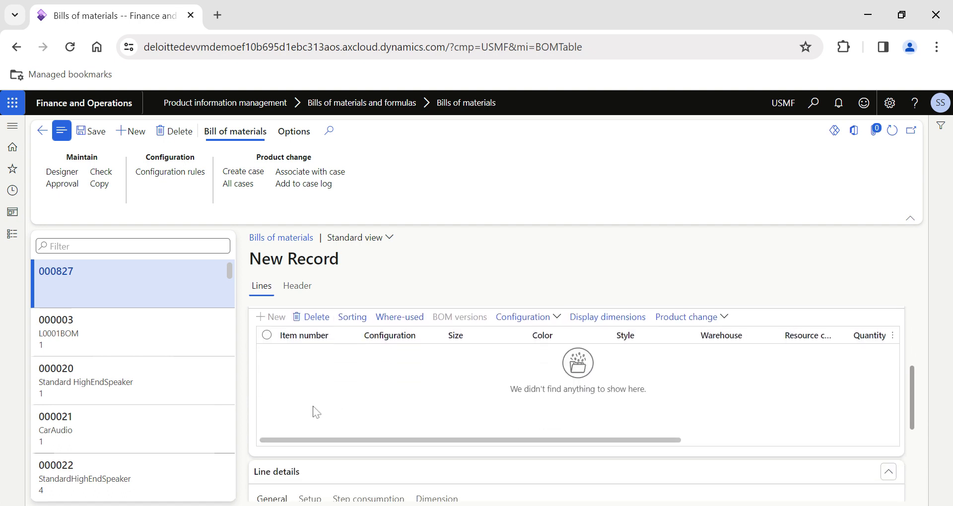
pyautogui.scroll(1, 318, 359)
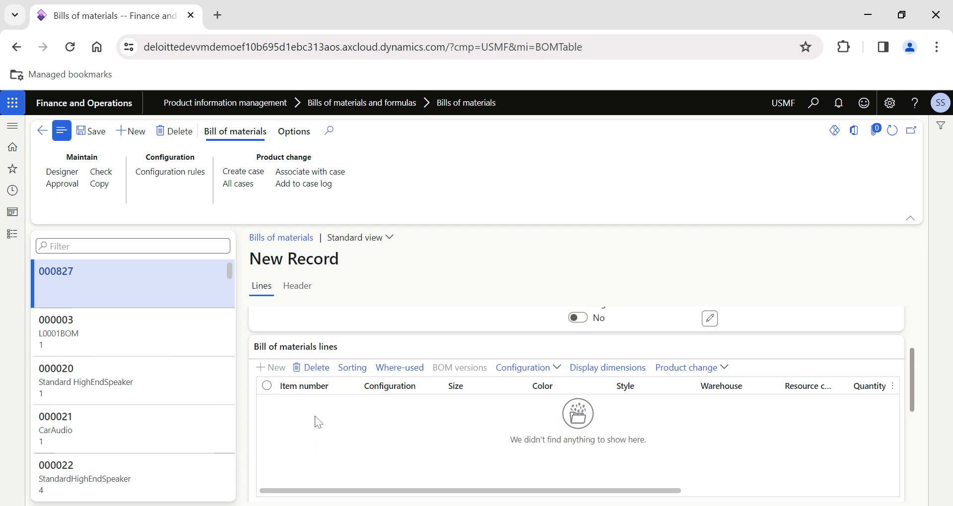
pyautogui.hscroll(5, 396, 442)
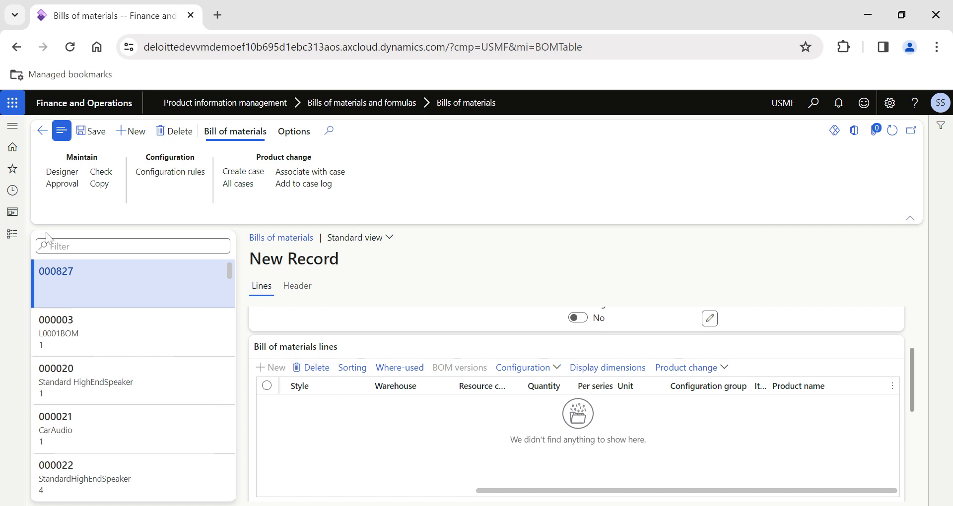
pyautogui.click(62, 130)
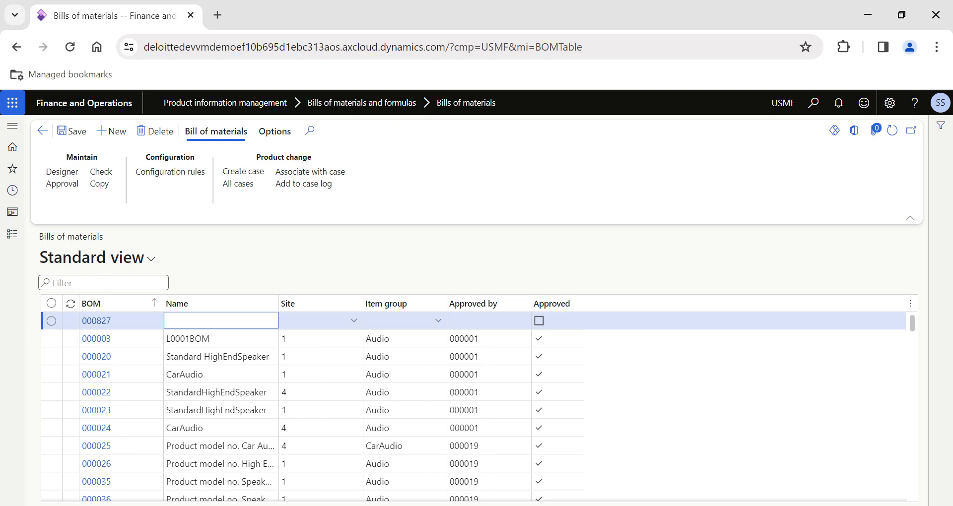
pyautogui.click(14, 236)
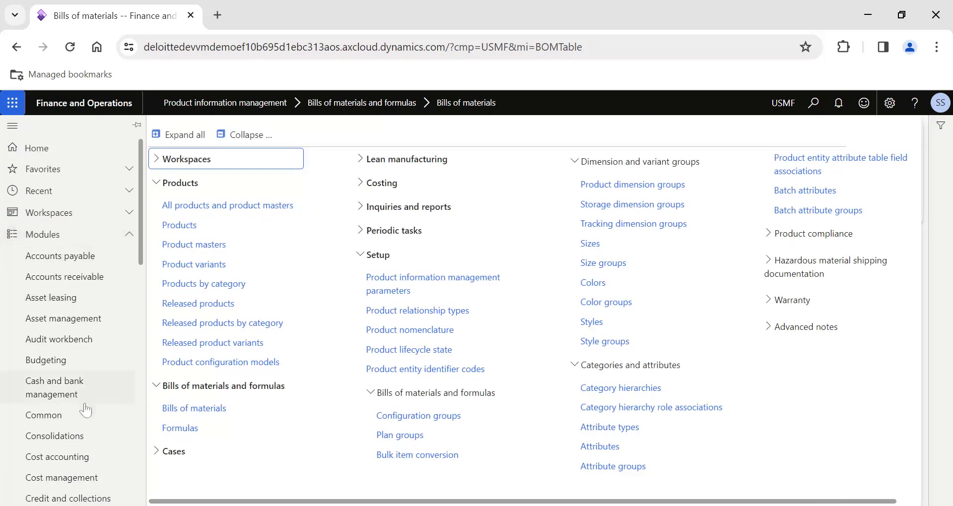
# Filter Released products by item number 'Brak' and select Braking system - 001
pyautogui.scroll(-3, 77, 450)
pyautogui.scroll(-3, 77, 447)
pyautogui.scroll(4, 79, 384)
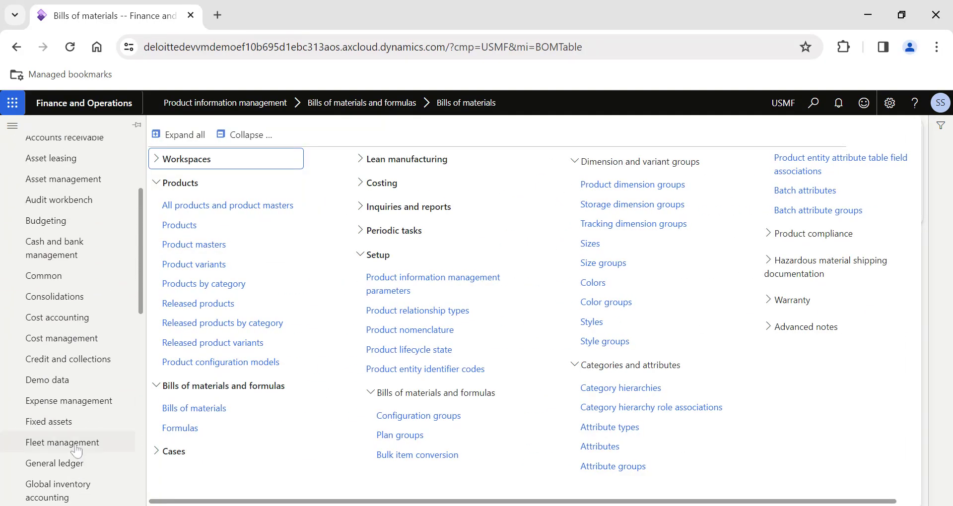
pyautogui.click(208, 310)
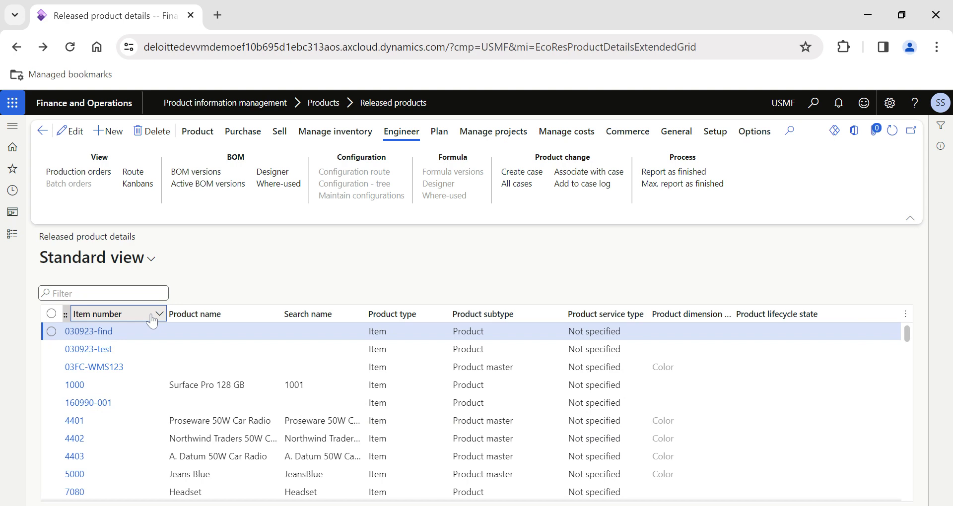
pyautogui.click(153, 316)
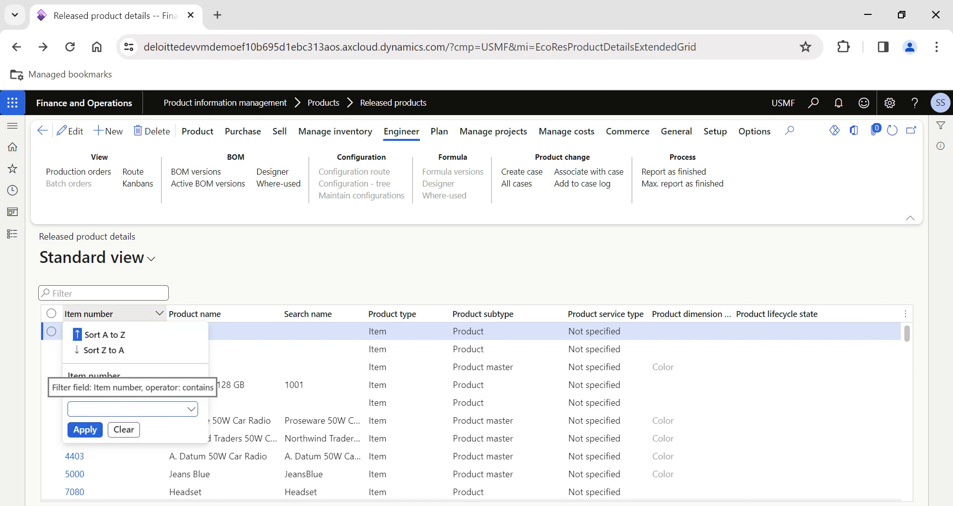
pyautogui.press('Return')
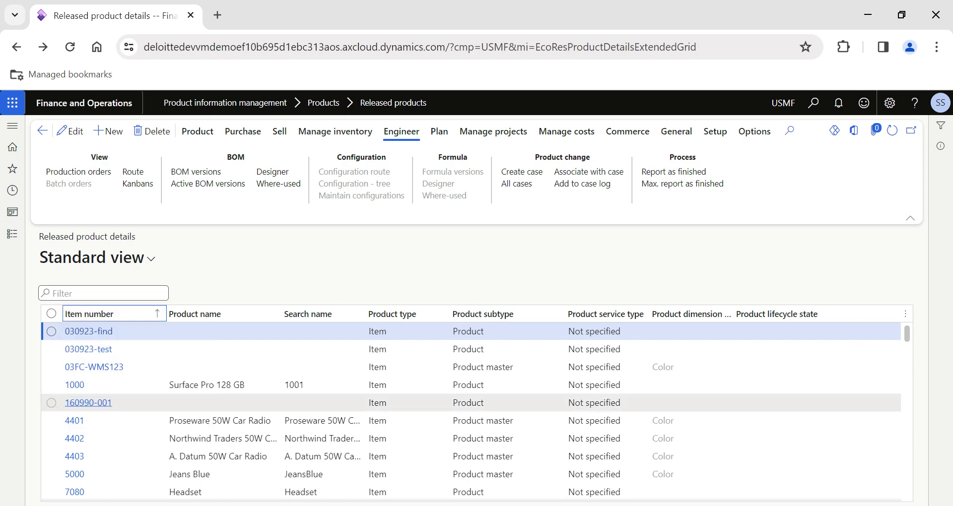
pyautogui.click(51, 402)
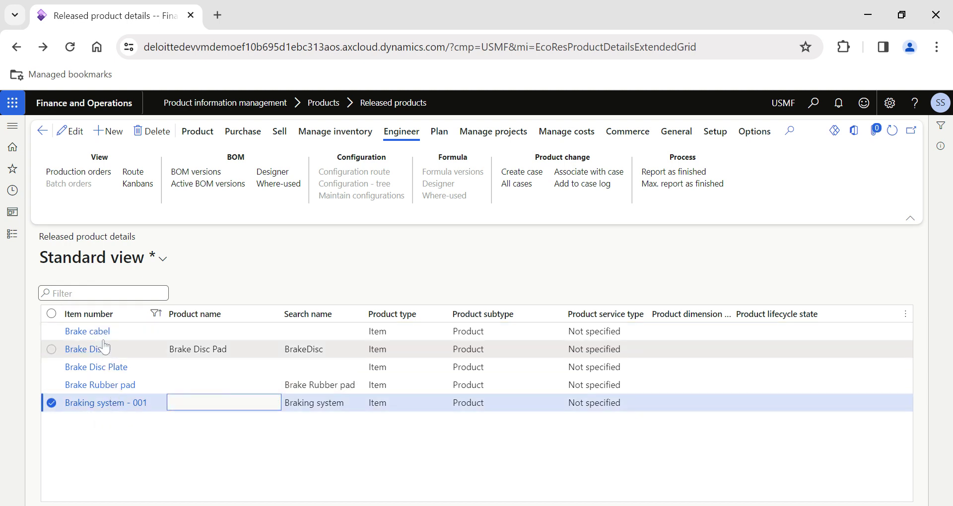
# Open Braking system - 001's BOM versions and flip between test 000351, Distribution 000825, and 000300
pyautogui.click(211, 178)
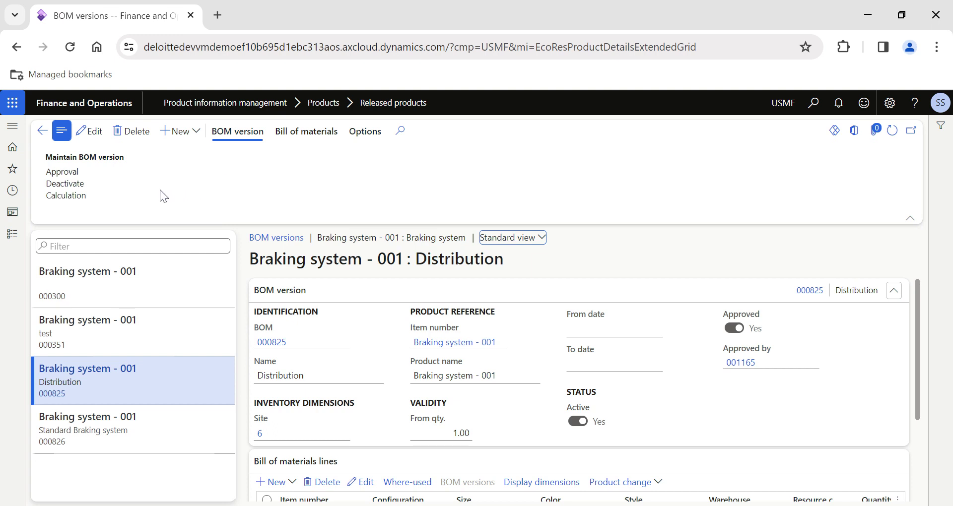
pyautogui.click(124, 327)
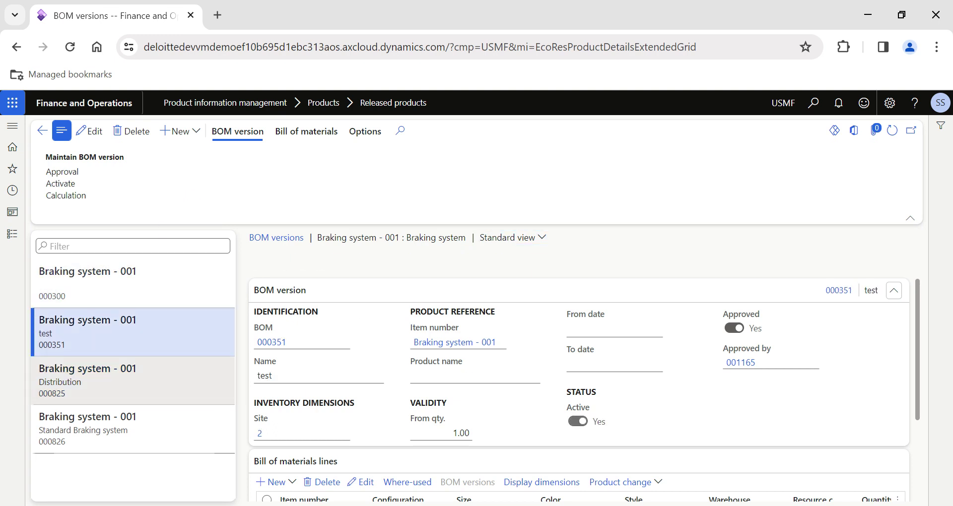
pyautogui.click(160, 380)
pyautogui.click(159, 409)
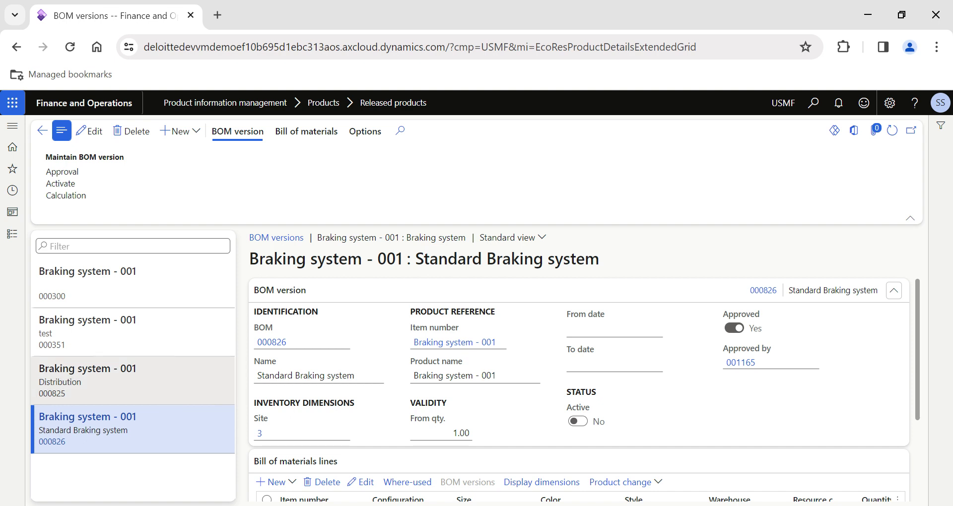
pyautogui.click(124, 380)
pyautogui.click(124, 328)
pyautogui.click(124, 283)
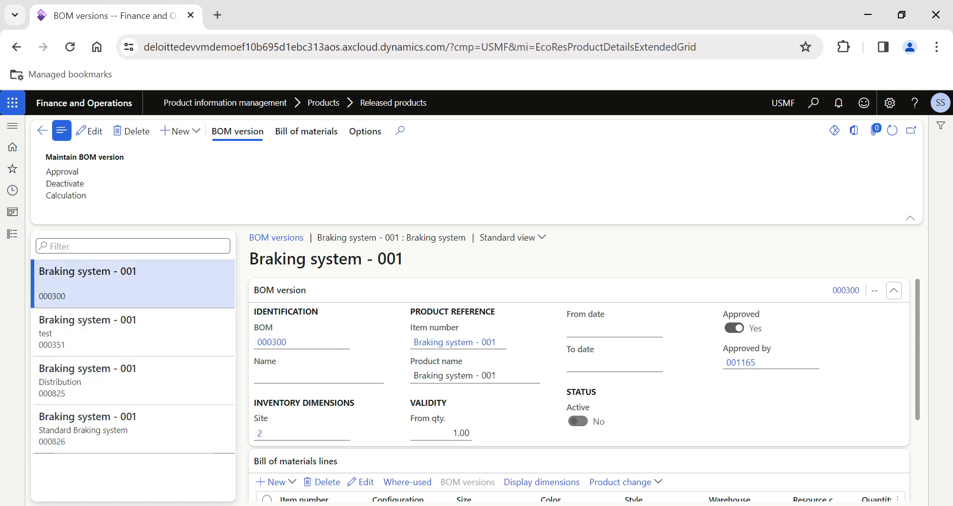
pyautogui.click(88, 368)
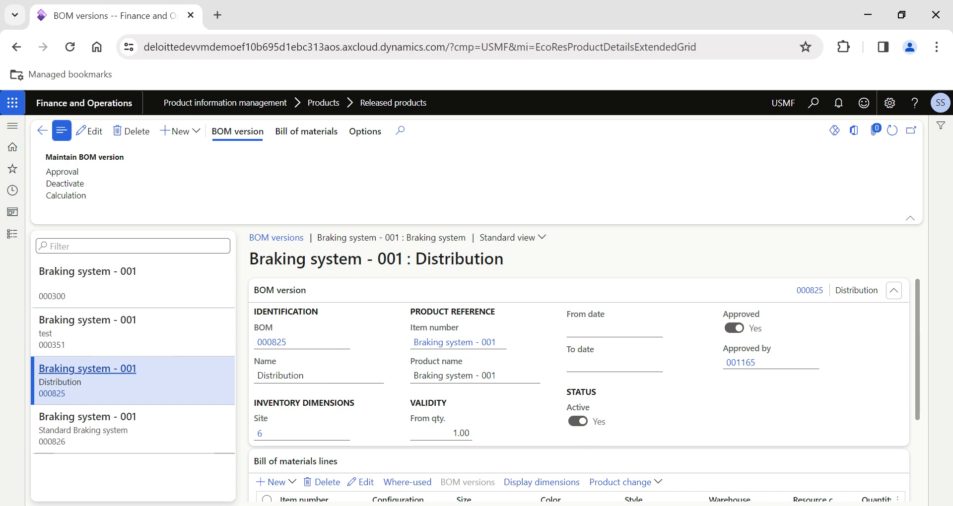
pyautogui.click(52, 344)
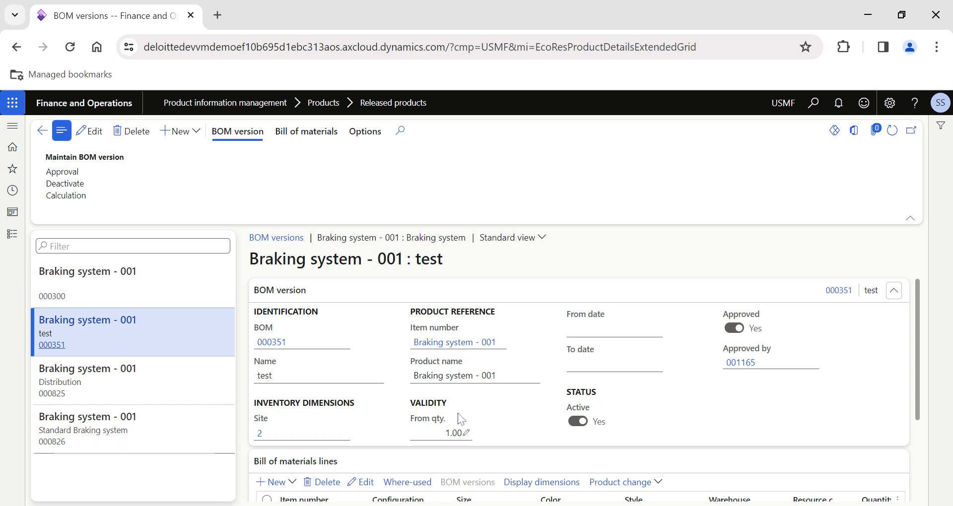
pyautogui.scroll(-3, 461, 419)
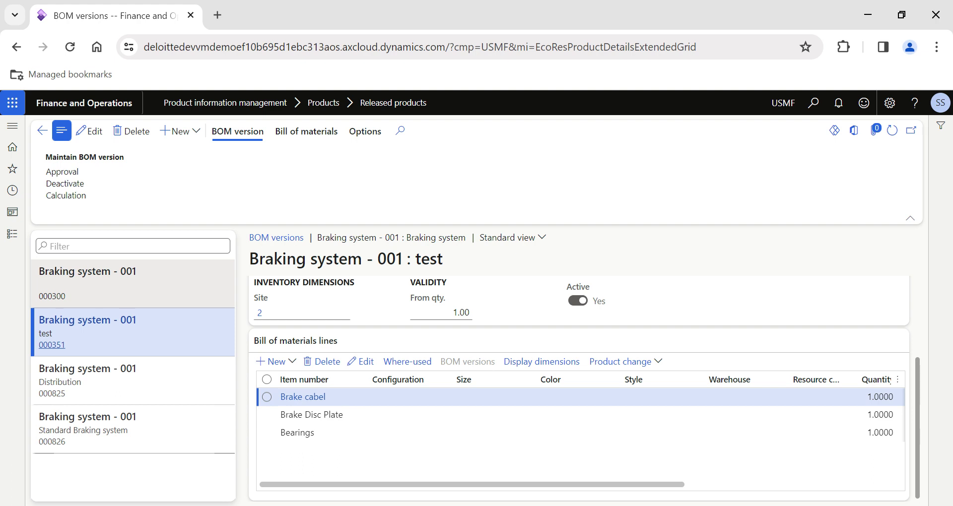
# Recheck the lines of 000300, 000351, Distribution 000825 and Standard 000826, scrolling the grid sideways
pyautogui.click(134, 283)
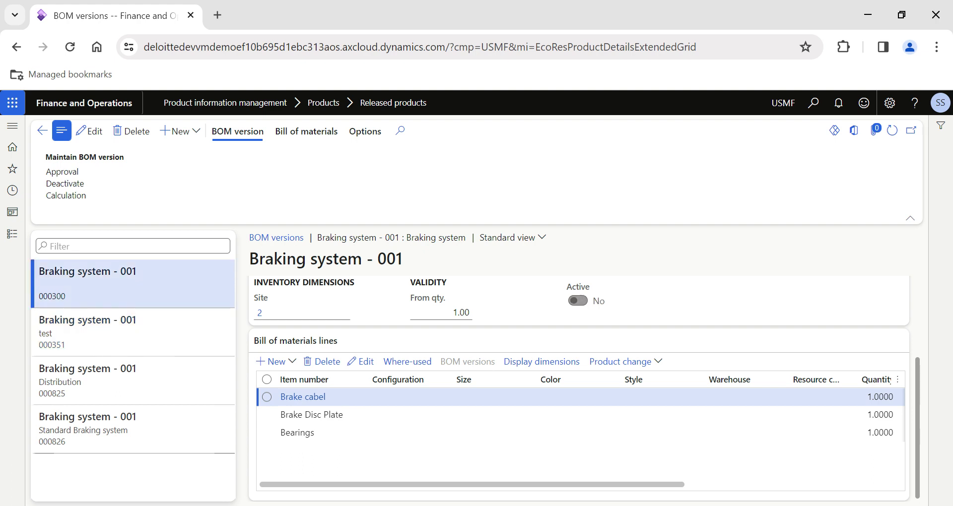
pyautogui.click(179, 354)
pyautogui.click(183, 366)
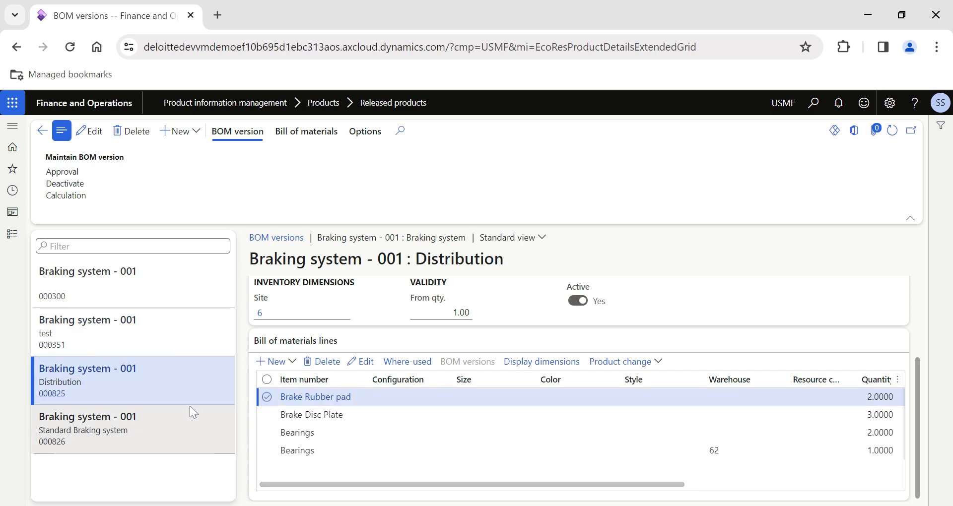
pyautogui.click(198, 447)
pyautogui.hscroll(5, 546, 415)
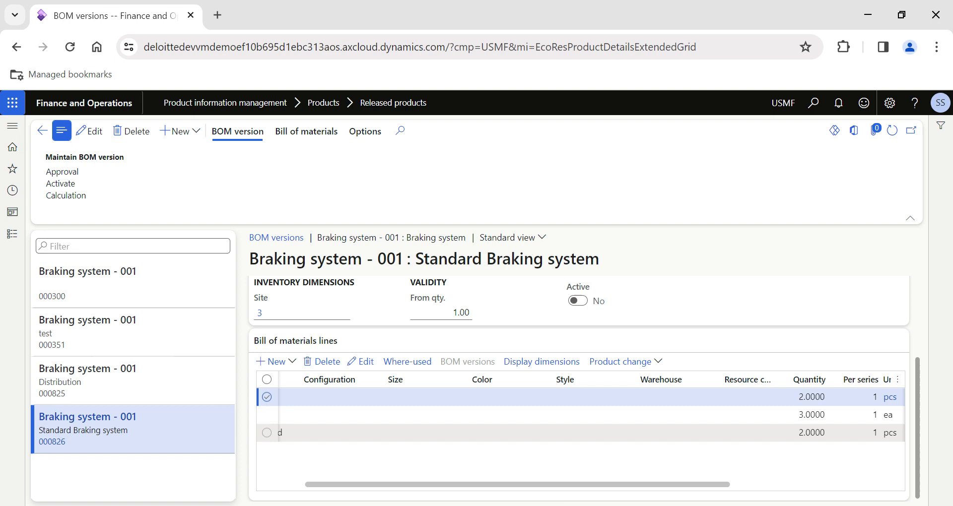
pyautogui.click(186, 397)
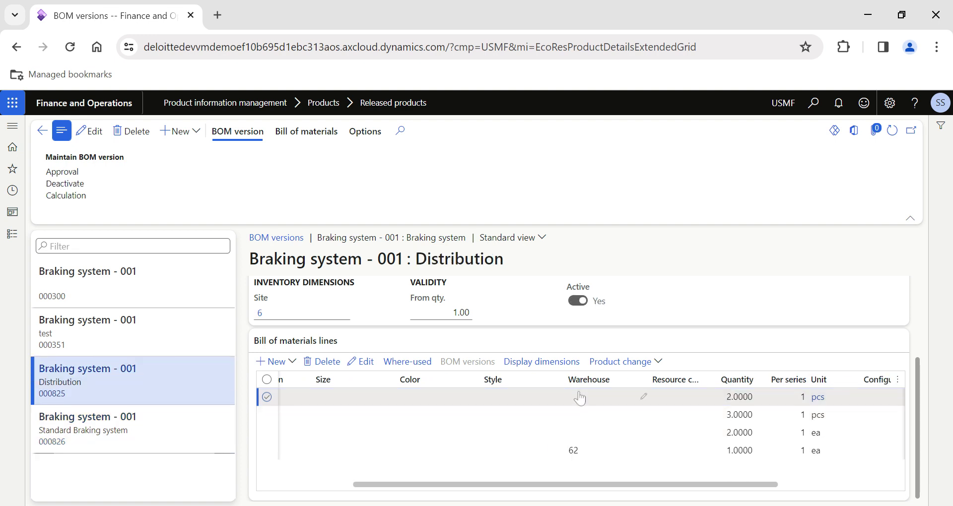
pyautogui.hscroll(5, 546, 432)
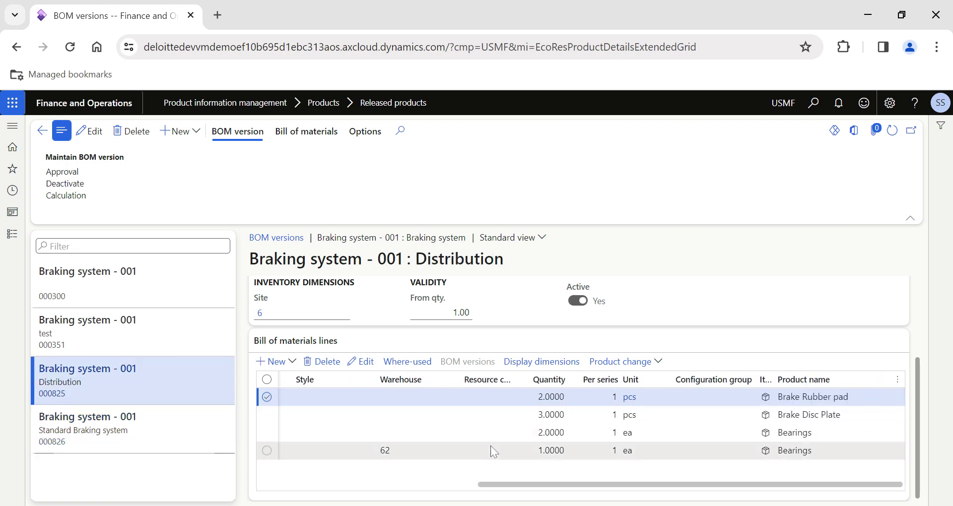
pyautogui.hscroll(-5, 499, 422)
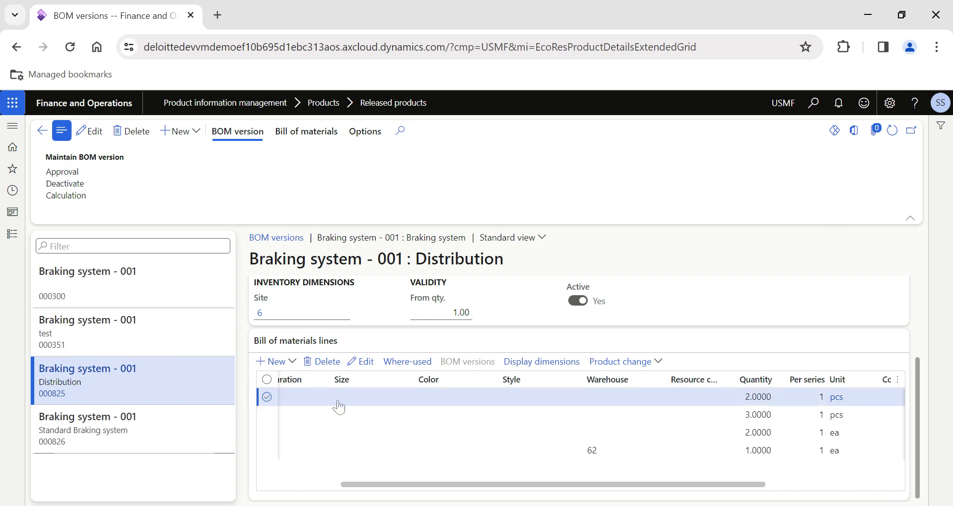
pyautogui.hscroll(-3, 499, 415)
pyautogui.click(134, 331)
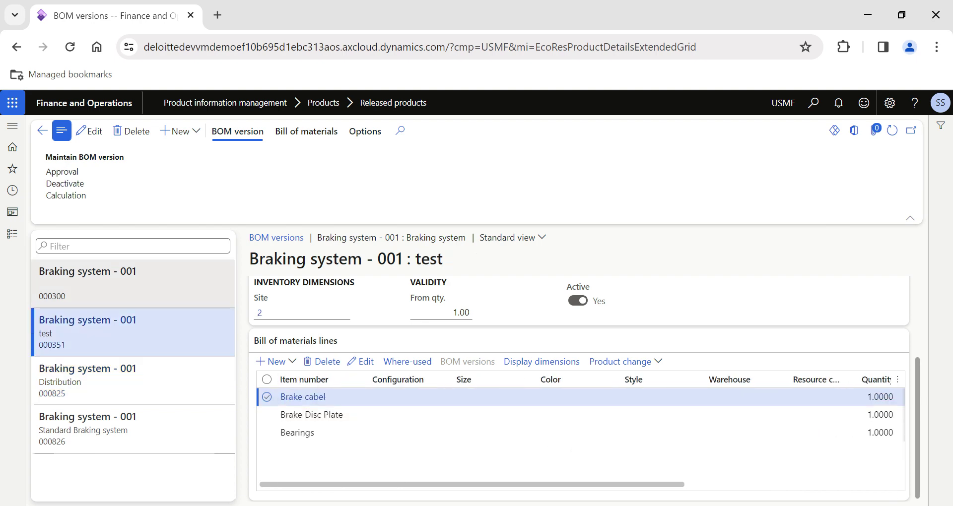
pyautogui.click(134, 283)
# Open BOM comparison from Inventory management's Inquiries and reports group
pyautogui.click(12, 234)
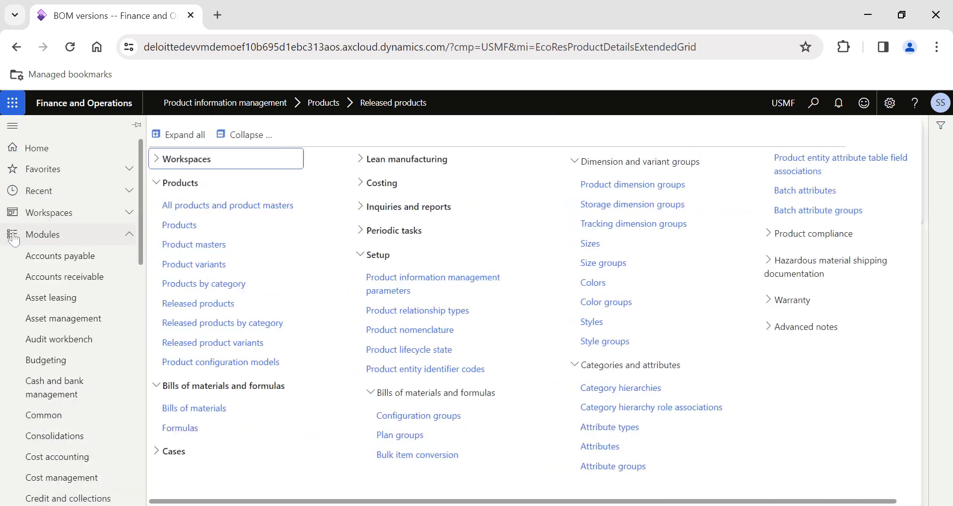
pyautogui.scroll(-8, 77, 287)
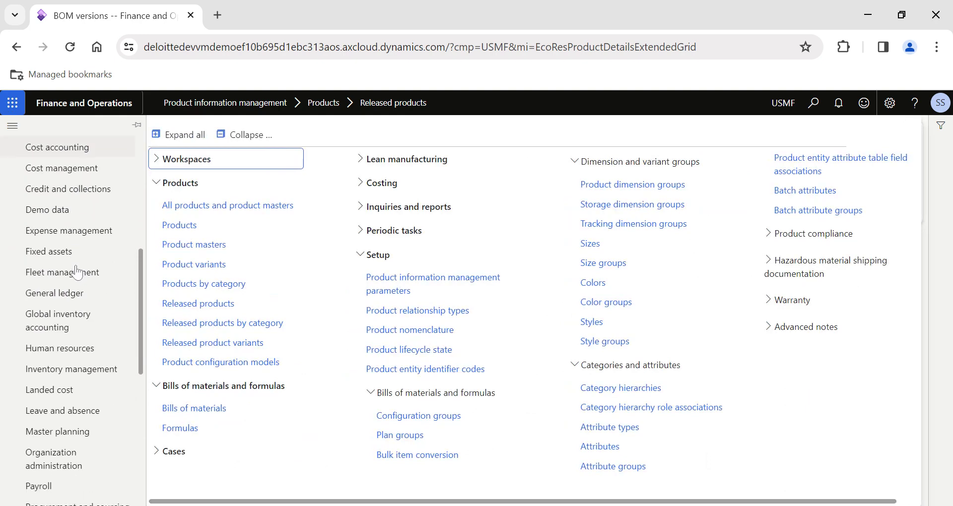
pyautogui.click(80, 298)
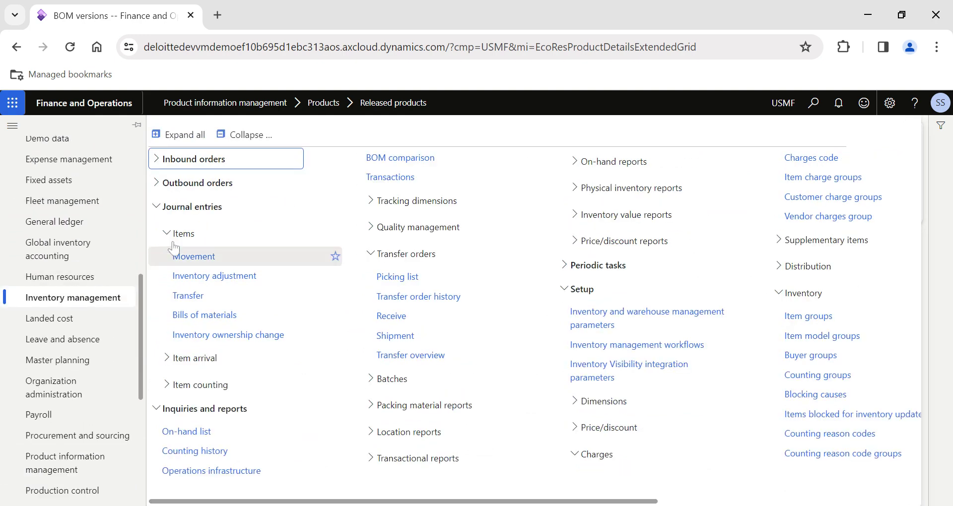
pyautogui.click(248, 135)
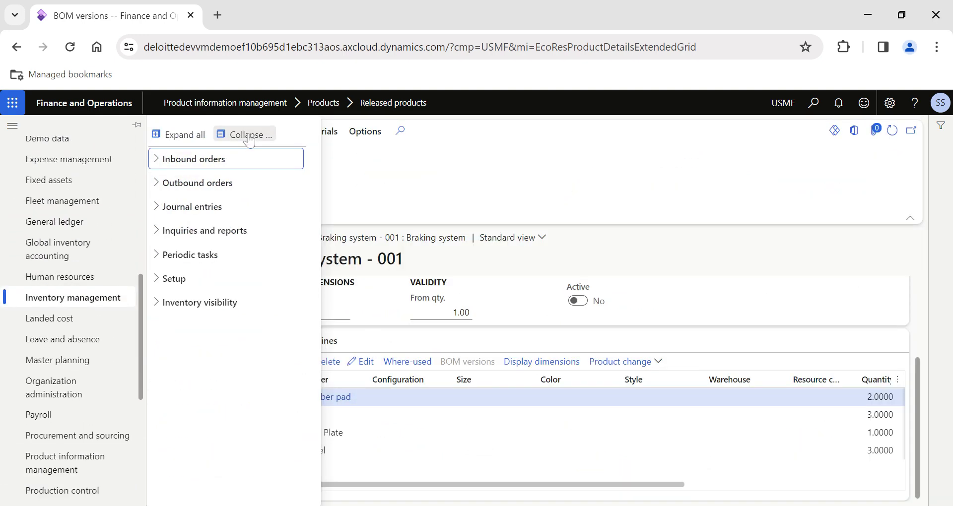
pyautogui.click(188, 231)
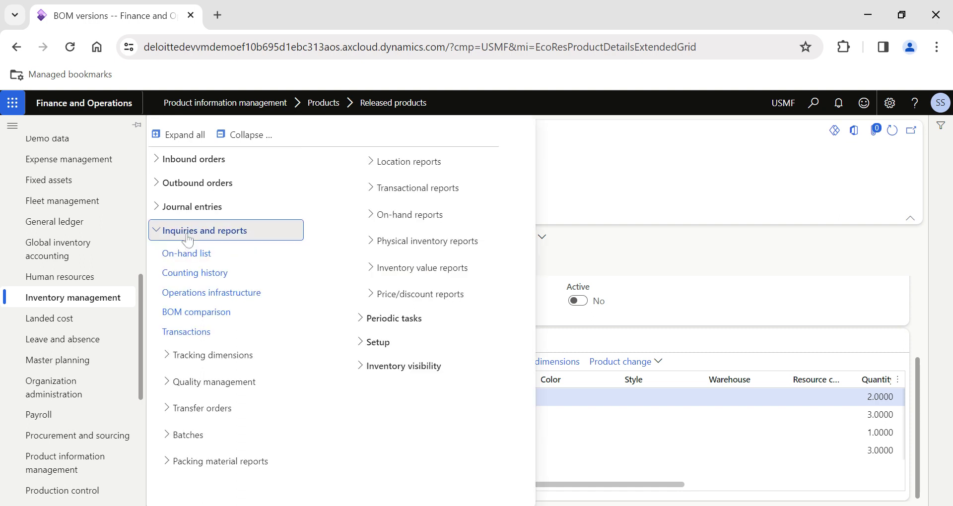
pyautogui.click(196, 312)
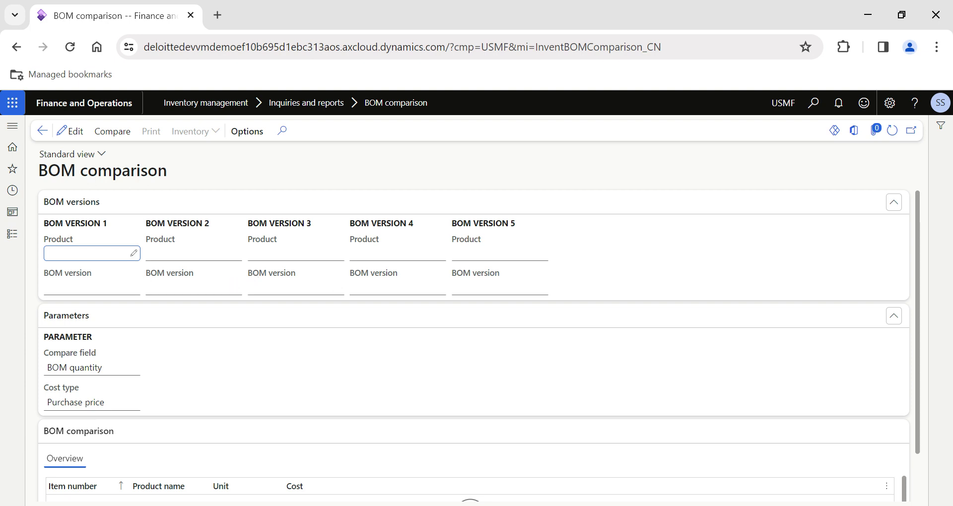
# Edit the comparison and set BOM version 1 to Braking system - 001, BOM 000300
pyautogui.click(70, 131)
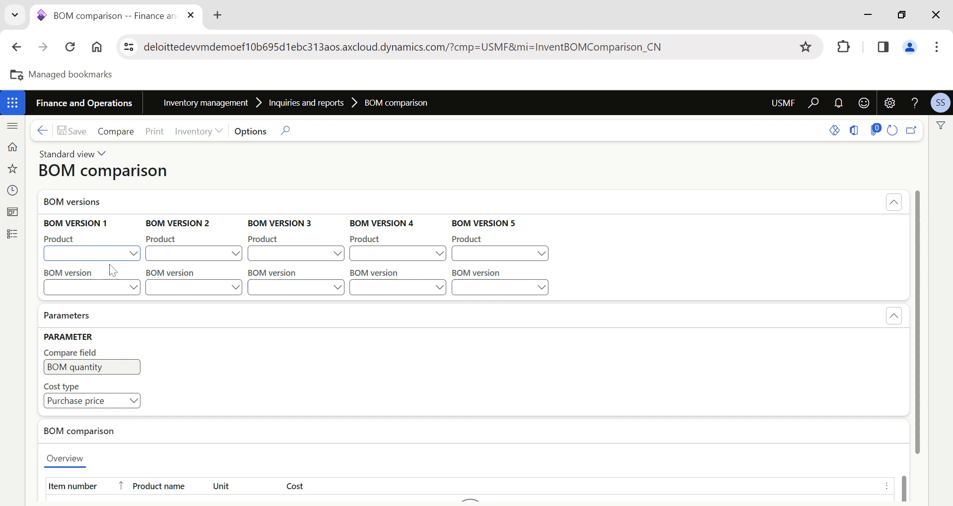
pyautogui.click(134, 254)
pyautogui.write('brk')
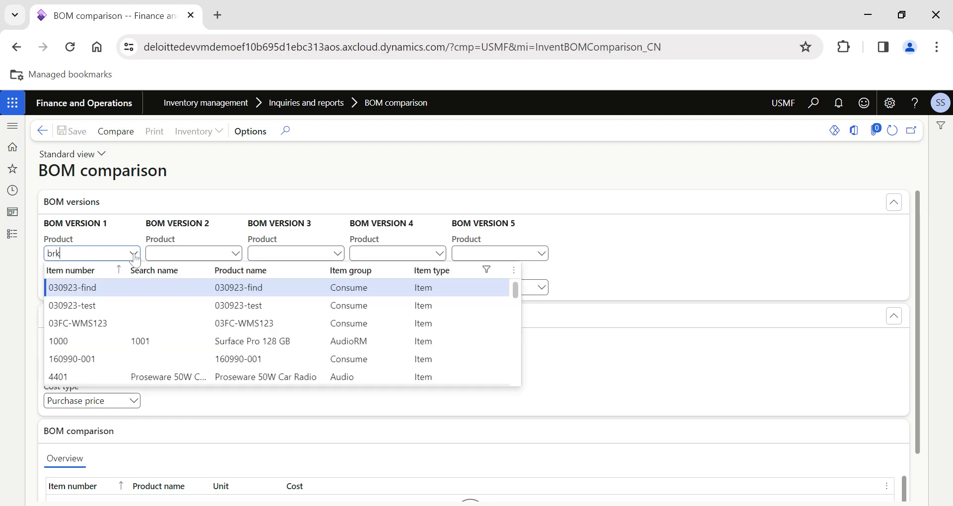
pyautogui.press('BackSpace')
pyautogui.write('a')
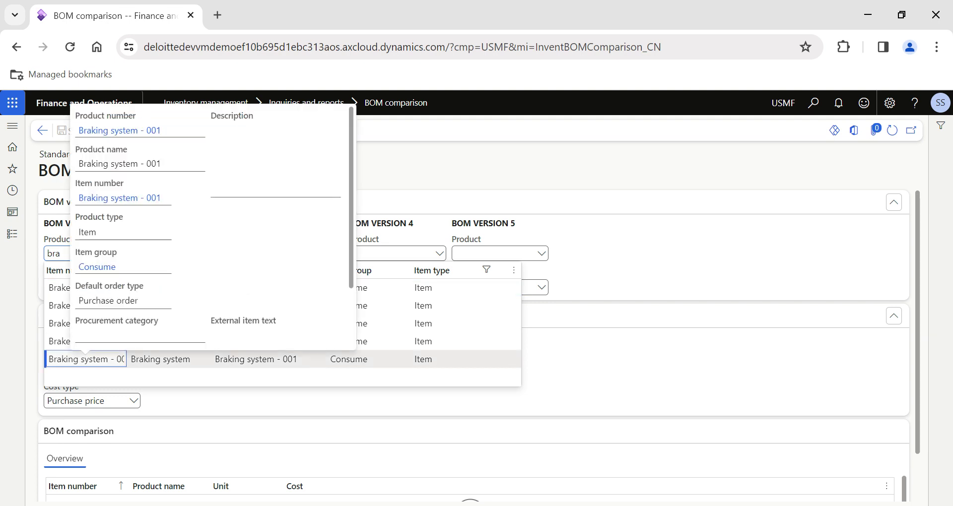
pyautogui.click(112, 359)
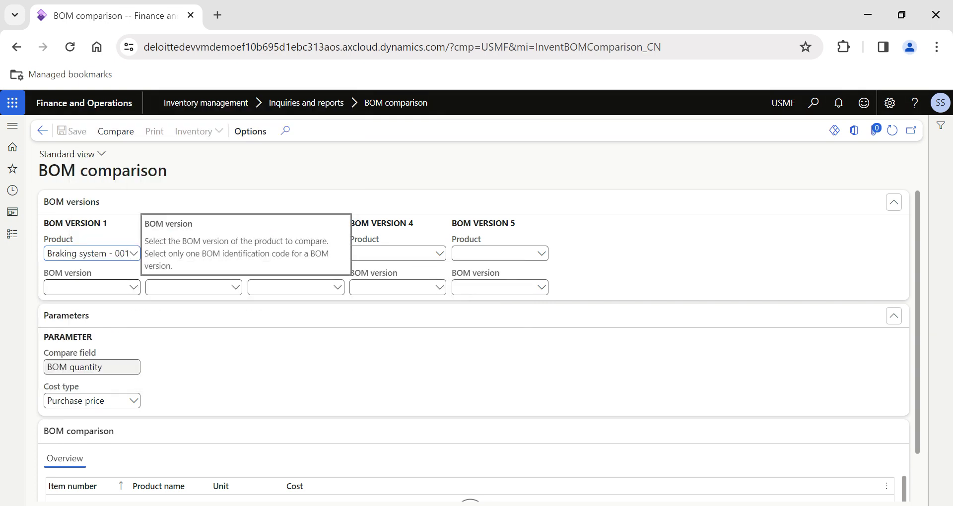
pyautogui.click(133, 288)
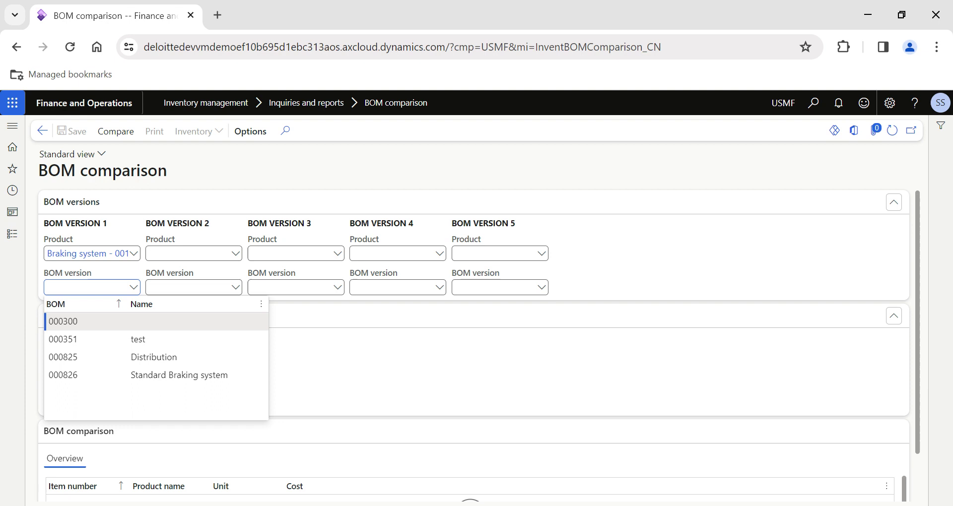
pyautogui.click(112, 321)
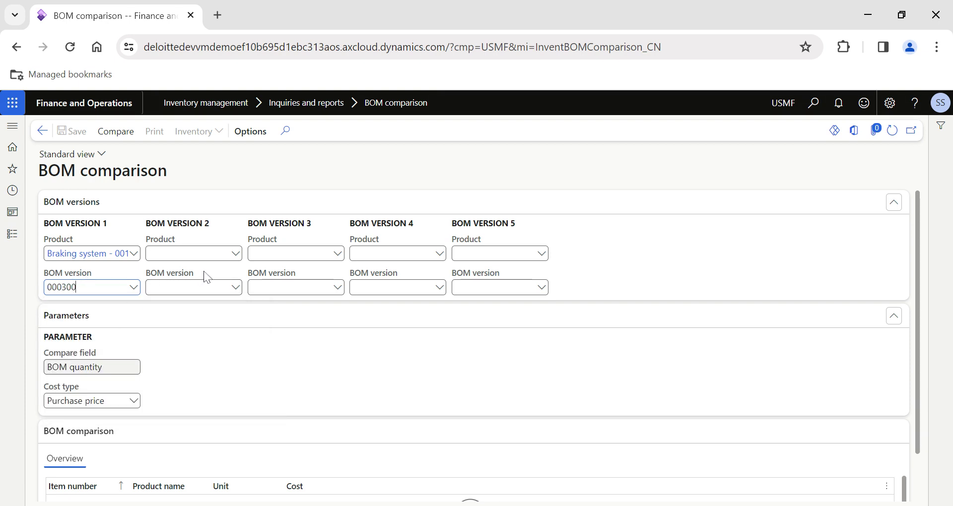
# Set BOM version 2 to Braking system - 001, BOM 000351
pyautogui.click(235, 254)
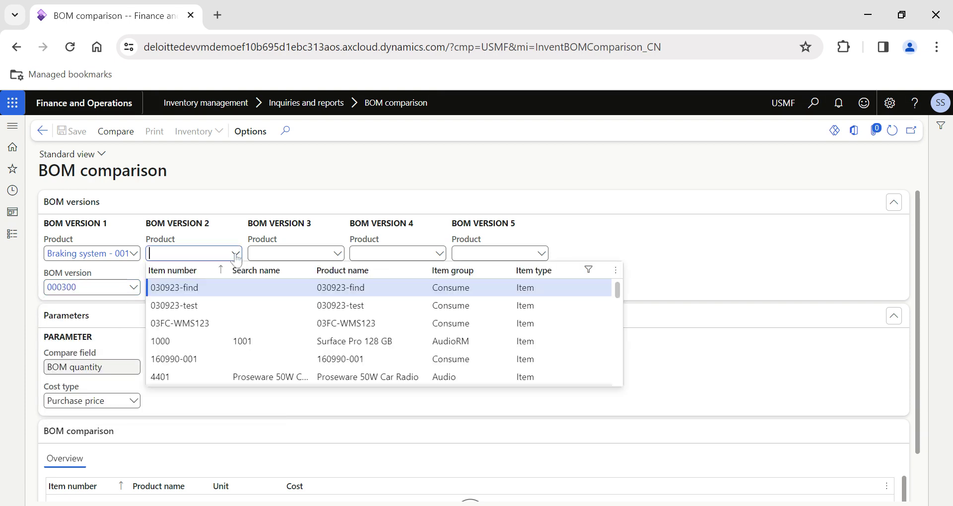
pyautogui.write('brak')
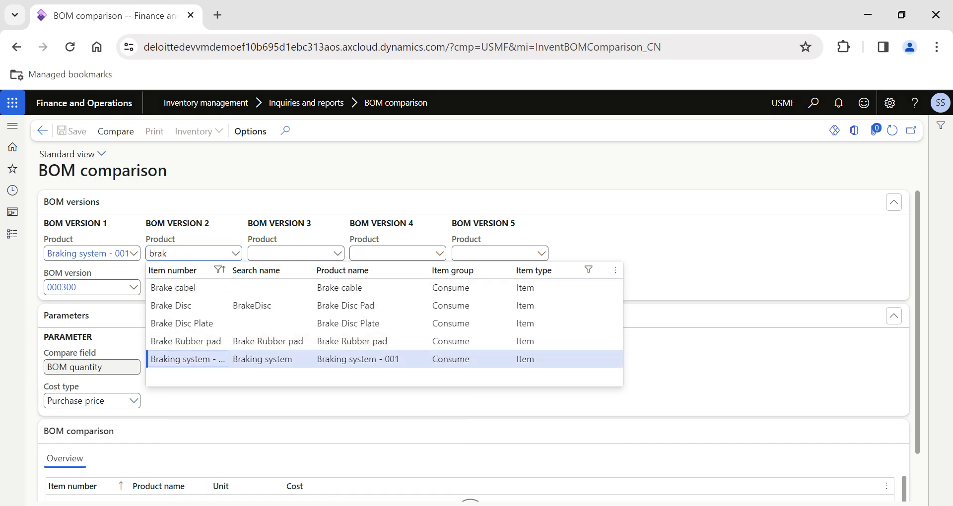
pyautogui.click(190, 358)
pyautogui.hotkey('shift', 'Left')
pyautogui.hotkey('shift', 'Left')
pyautogui.hotkey('shift', 'Left')
pyautogui.hotkey('shift', 'Left')
pyautogui.hotkey('shift', 'Left')
pyautogui.hotkey('shift', 'Left')
pyautogui.hotkey('shift', 'Left')
pyautogui.hotkey('shift', 'Left')
pyautogui.hotkey('shift', 'Left')
pyautogui.hotkey('shift', 'Left')
pyautogui.hotkey('shift', 'Left')
pyautogui.hotkey('shift', 'Left')
pyautogui.hotkey('shift', 'Left')
pyautogui.hotkey('shift', 'Left')
pyautogui.hotkey('shift', 'Left')
pyautogui.hotkey('shift', 'Left')
pyautogui.hotkey('shift', 'Left')
pyautogui.hotkey('shift', 'Left')
pyautogui.hotkey('shift', 'Left')
pyautogui.hotkey('ctrl', 'c')
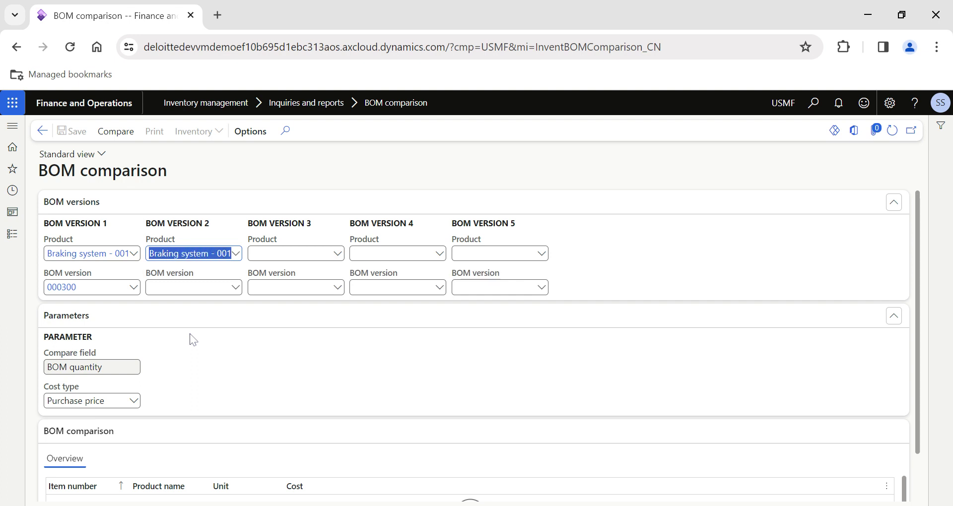
pyautogui.click(189, 287)
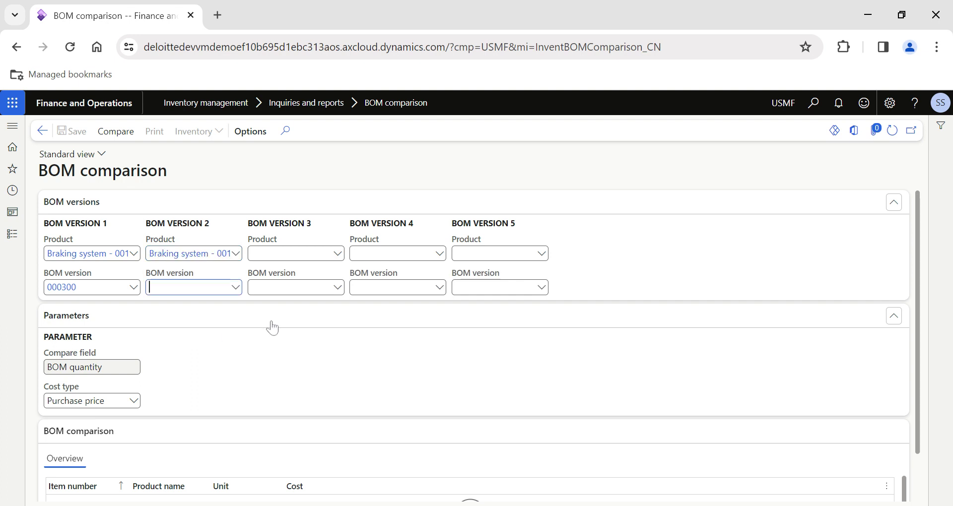
pyautogui.click(235, 288)
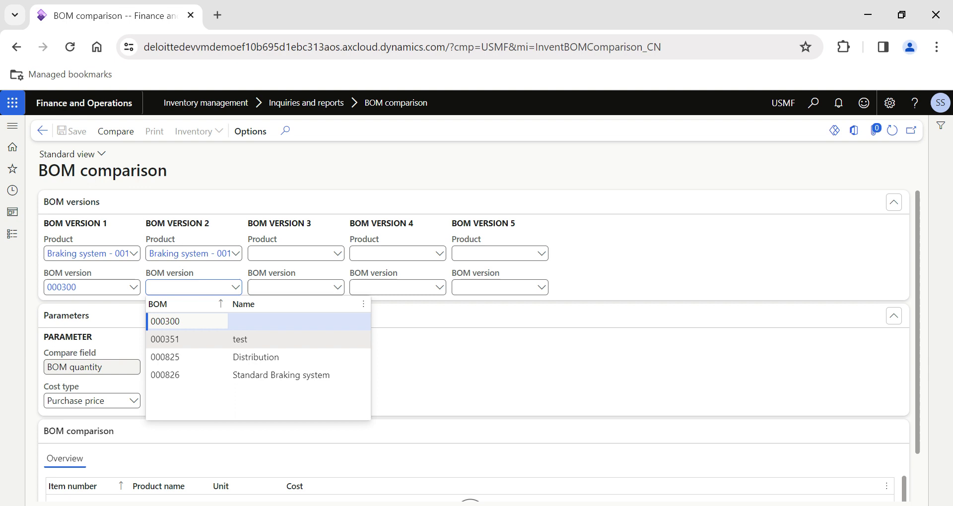
pyautogui.click(212, 339)
pyautogui.press('Tab')
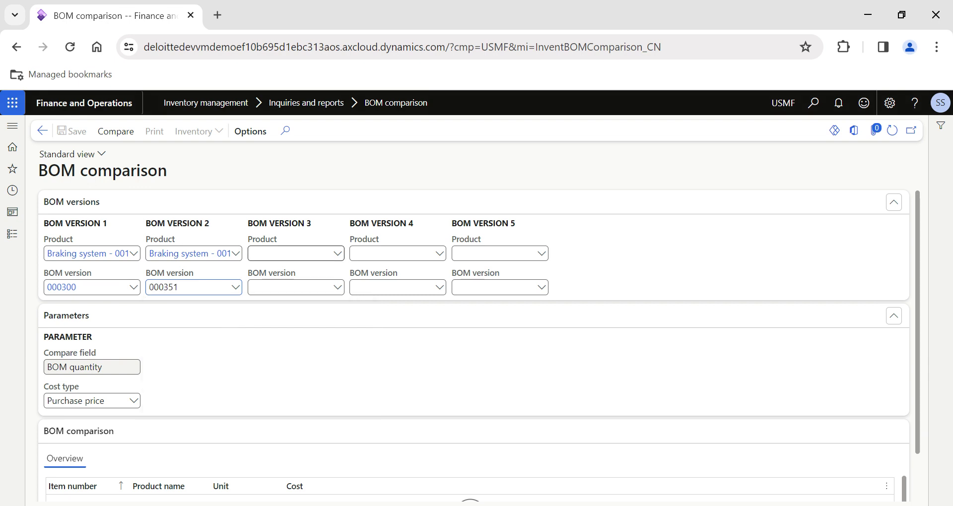
# Set BOM version 3 to Braking system - 001 with BOM 000825
pyautogui.click(337, 254)
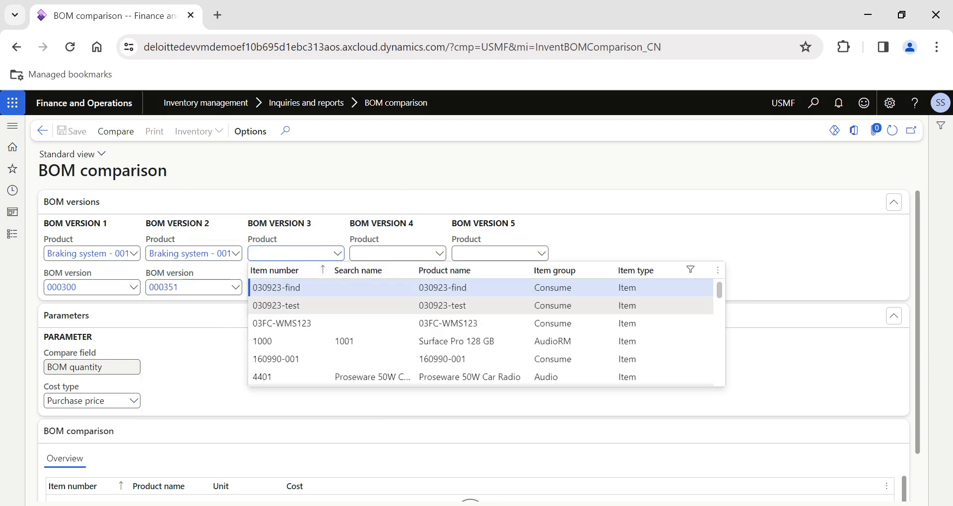
pyautogui.hotkey('ctrl', 'v')
pyautogui.click(220, 325)
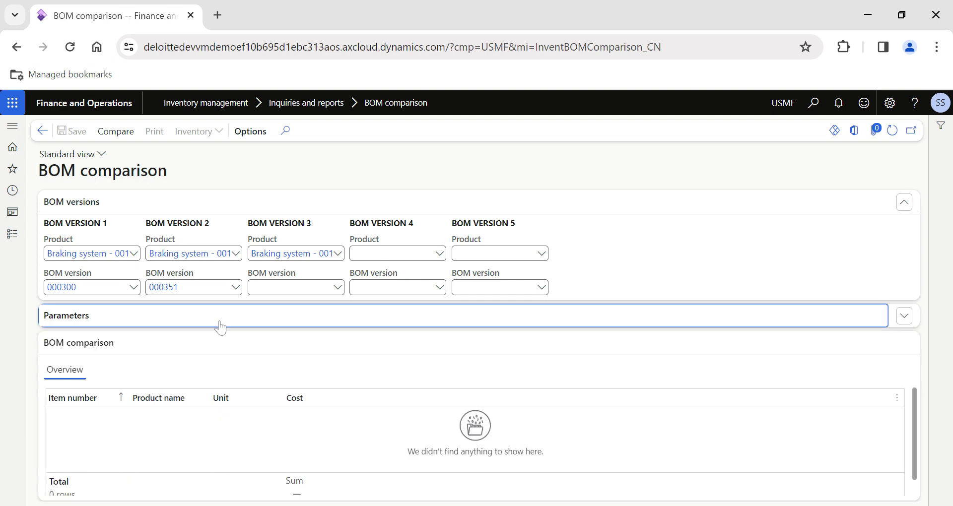
pyautogui.click(337, 287)
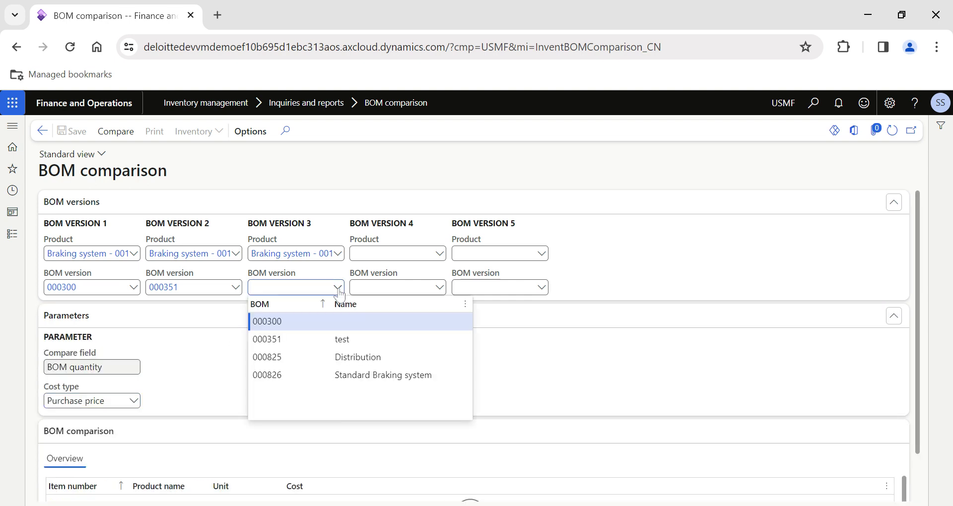
pyautogui.click(278, 356)
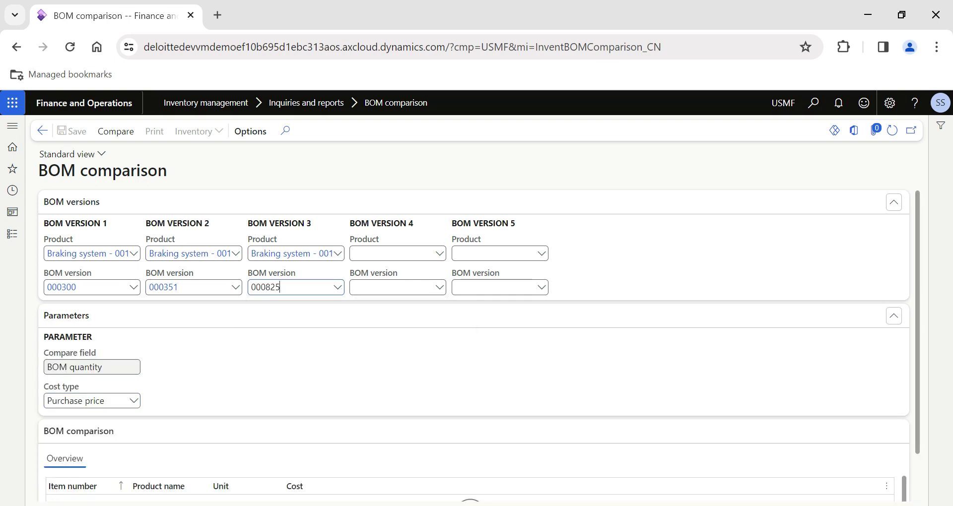
# Set BOM version 4 to Braking system - 001 with BOM 000826
pyautogui.click(440, 256)
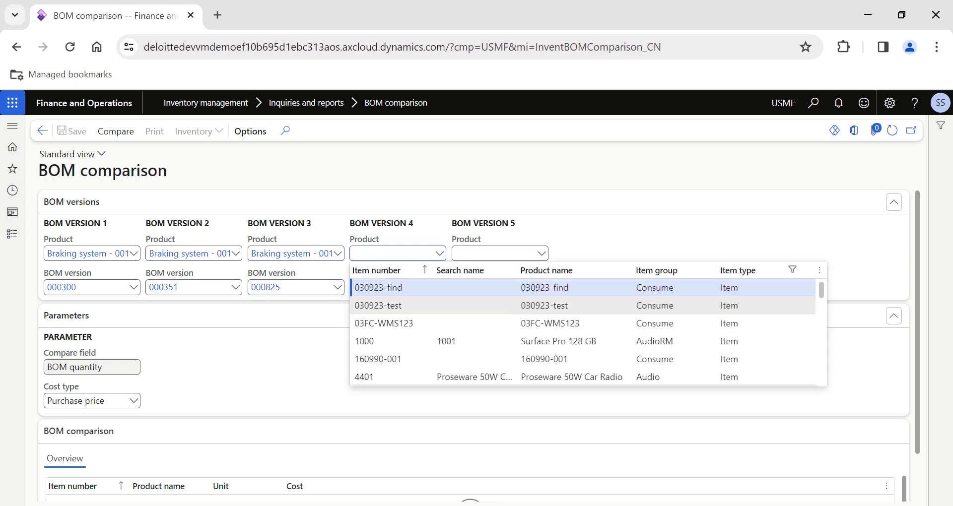
pyautogui.hotkey('ctrl', 'v')
pyautogui.press('Tab')
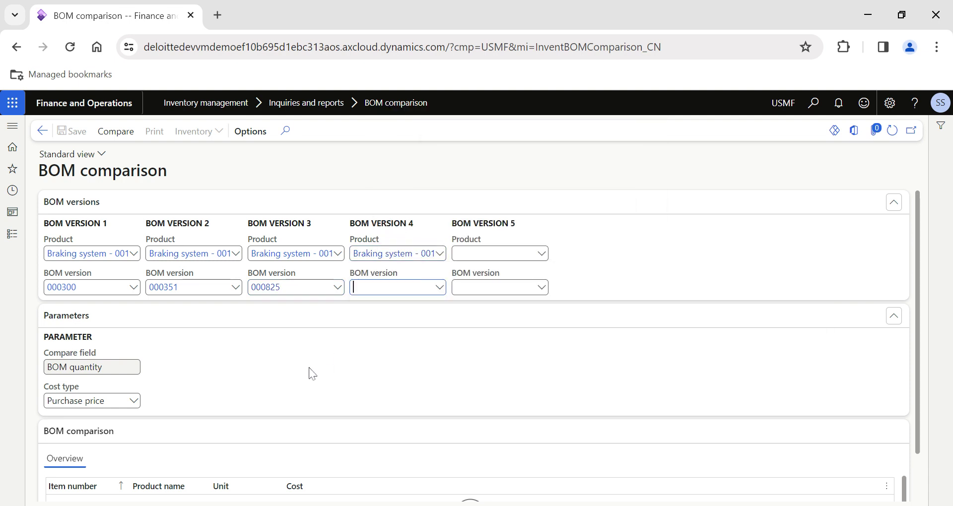
pyautogui.click(440, 287)
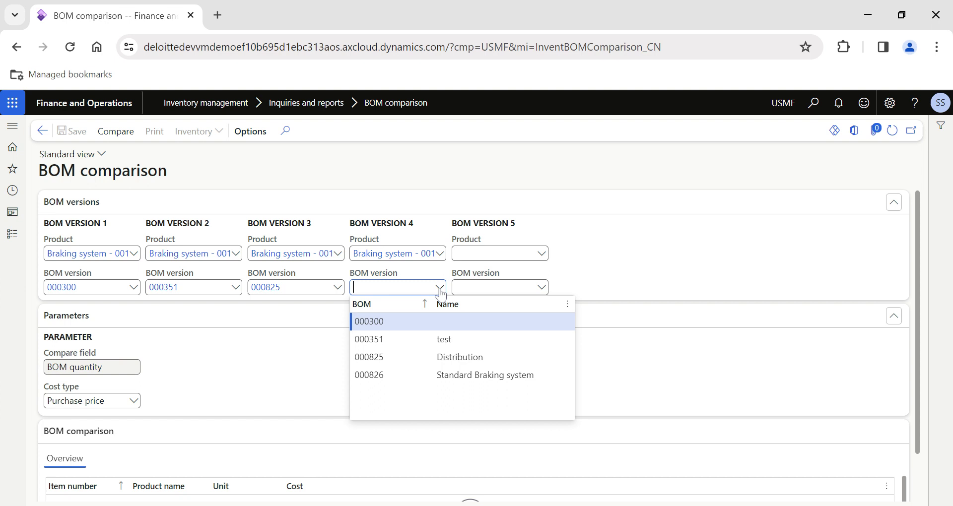
pyautogui.click(392, 375)
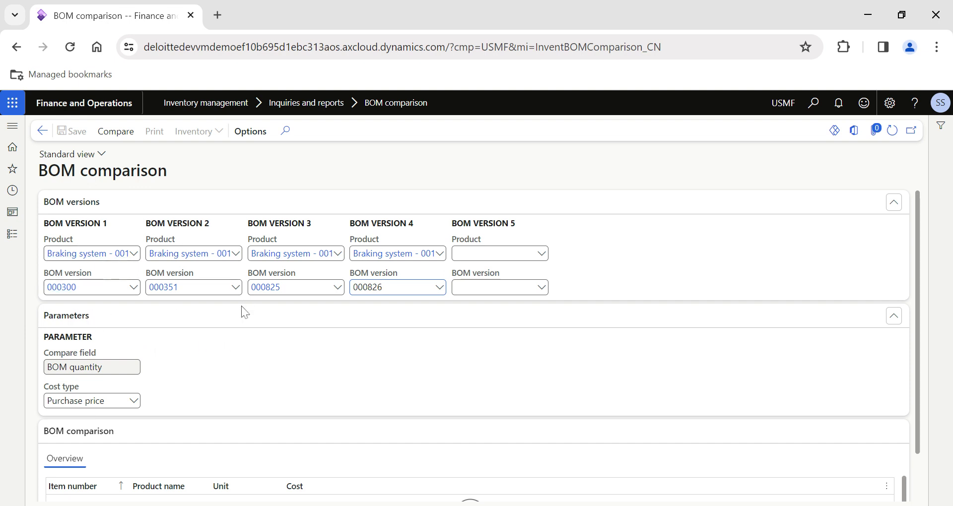
pyautogui.scroll(-2, 207, 355)
pyautogui.scroll(2, 206, 355)
# Run the four-version comparison, review the full grid, and open the Brake cabel item's information
pyautogui.click(110, 131)
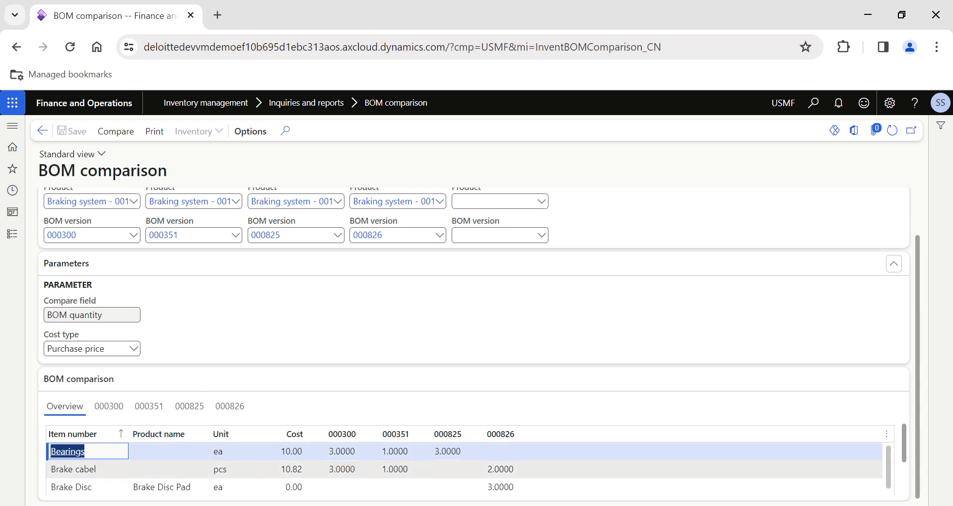
pyautogui.scroll(-1, 106, 457)
pyautogui.click(351, 268)
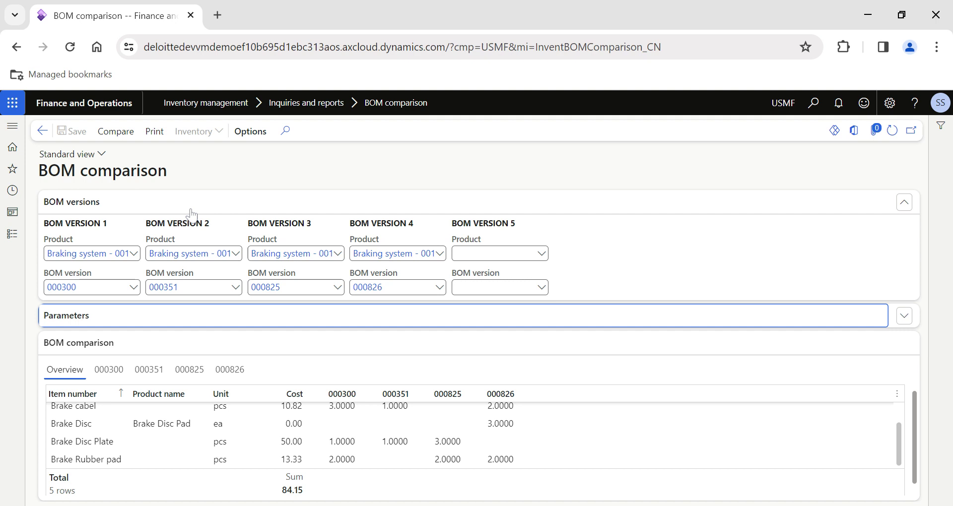
pyautogui.click(191, 213)
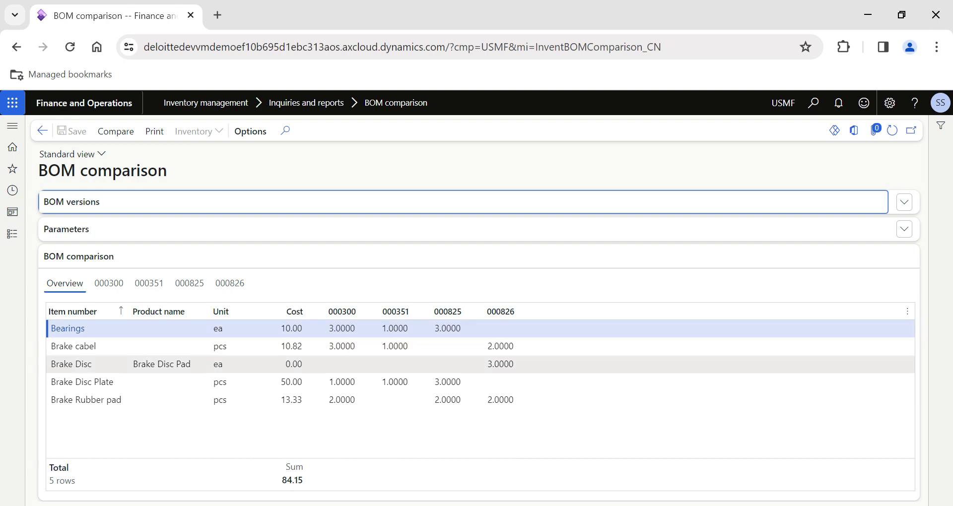
pyautogui.click(191, 237)
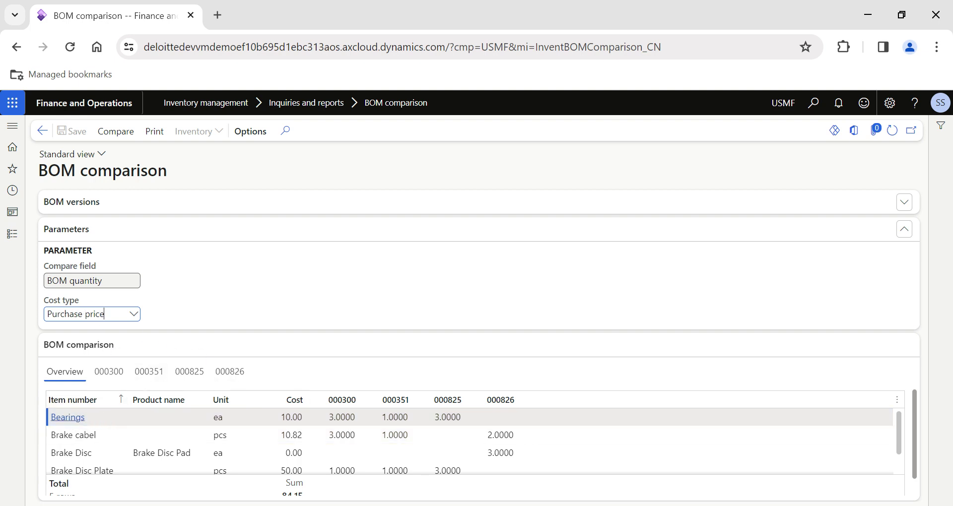
pyautogui.click(109, 435)
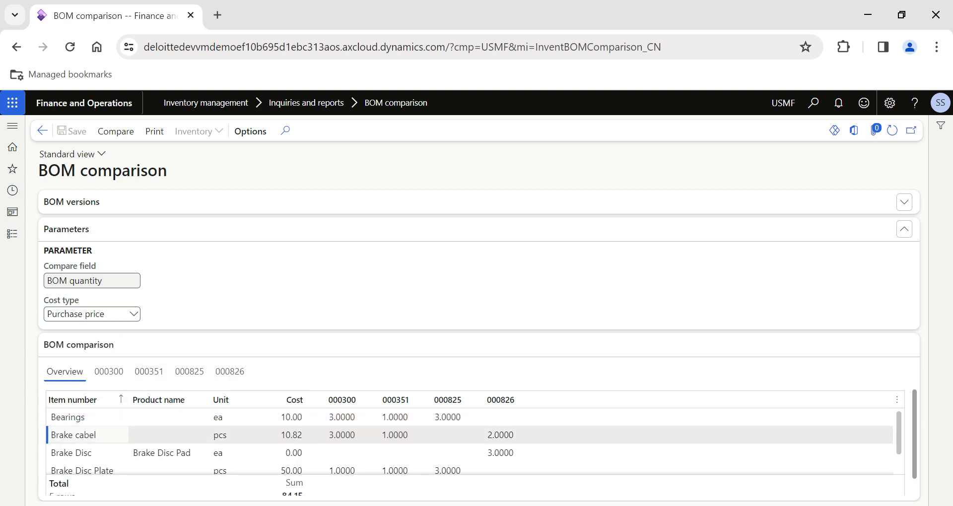
pyautogui.click(88, 440)
# In Brake cabel's released product details, enter a cost price of 19.99 under Manage costs and save
pyautogui.click(639, 333)
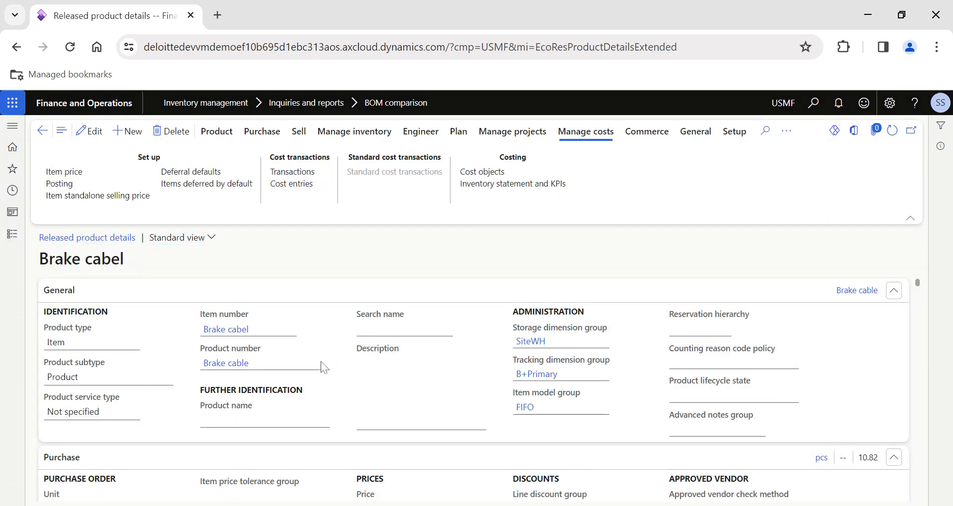
pyautogui.scroll(-3, 323, 367)
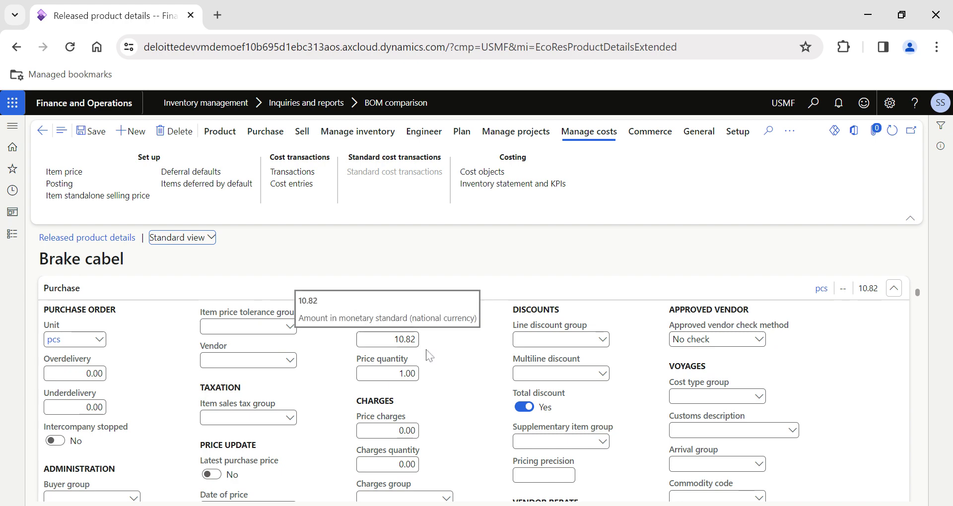
pyautogui.scroll(-8, 306, 410)
pyautogui.scroll(-10, 307, 410)
pyautogui.scroll(-12, 306, 410)
pyautogui.scroll(3, 306, 410)
pyautogui.scroll(-7, 307, 410)
pyautogui.scroll(6, 474, 389)
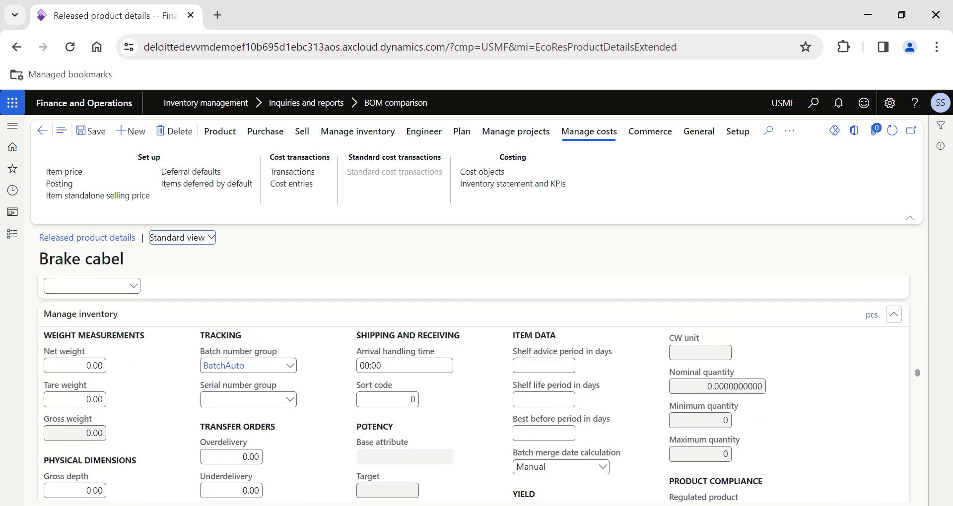
pyautogui.scroll(-10, 342, 328)
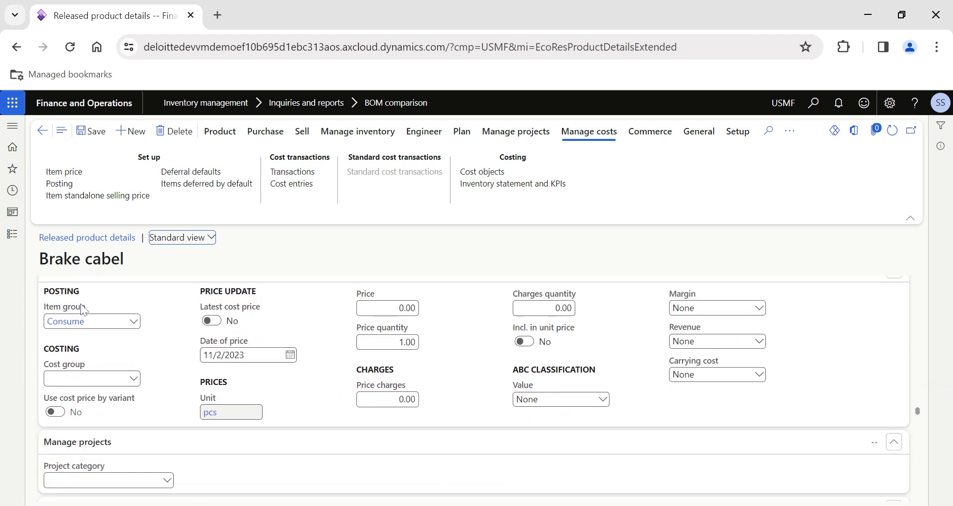
pyautogui.click(397, 308)
pyautogui.press('Tab')
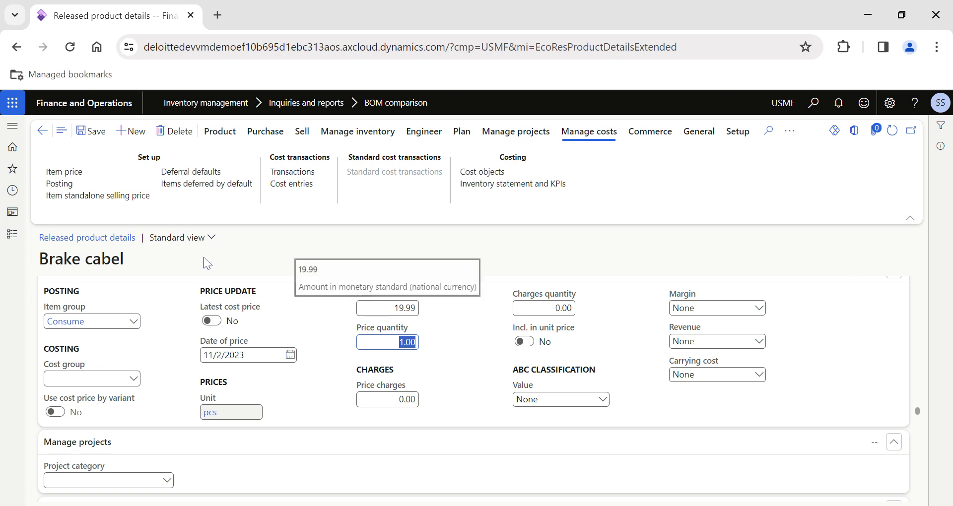
pyautogui.click(85, 140)
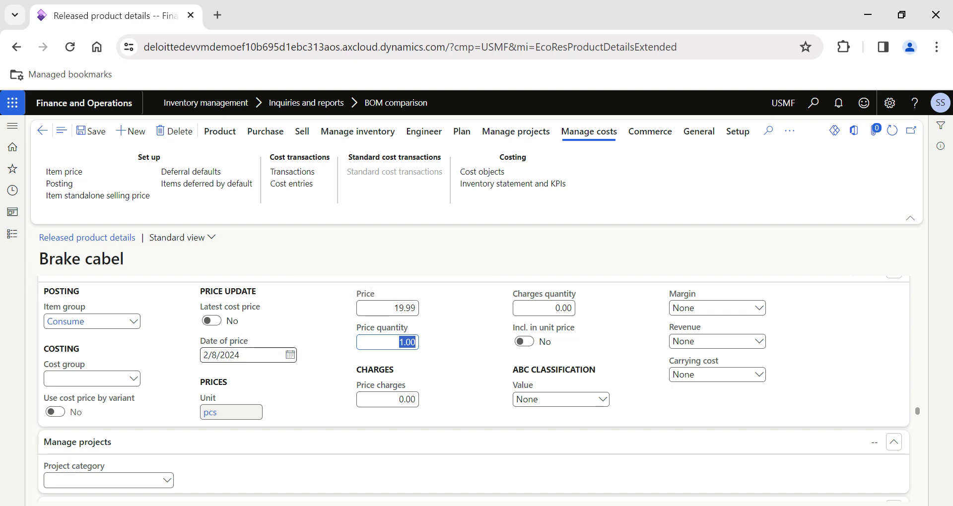
# Back in BOM comparison, set Cost type to Inventory cost and rerun the comparison
pyautogui.click(43, 132)
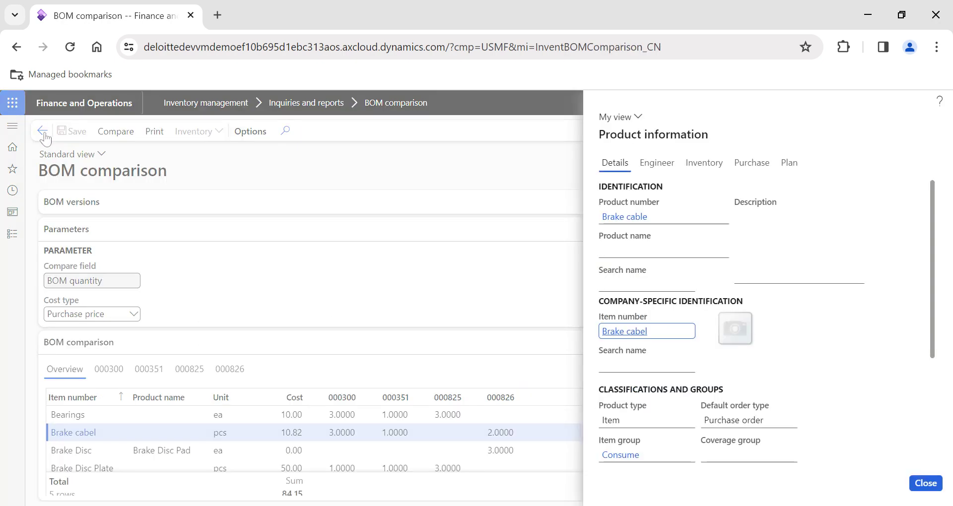
pyautogui.click(495, 319)
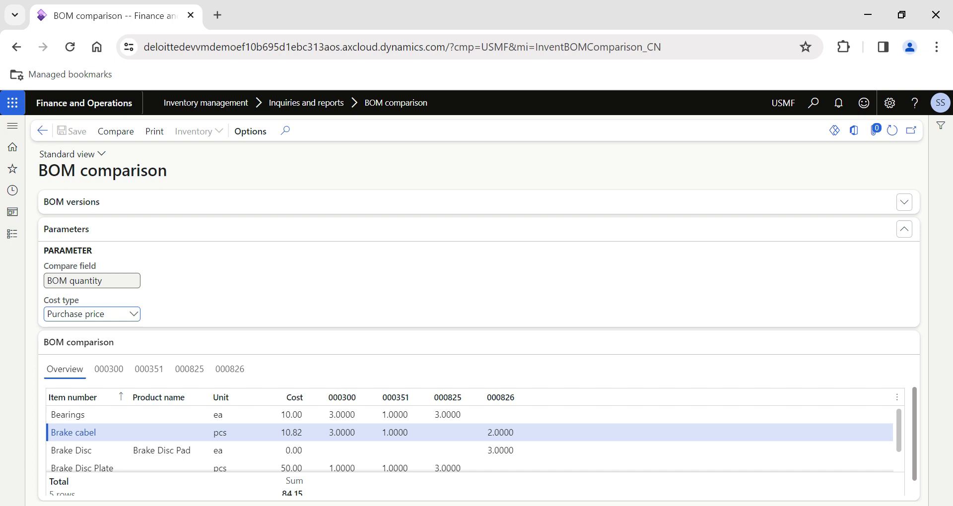
pyautogui.click(134, 315)
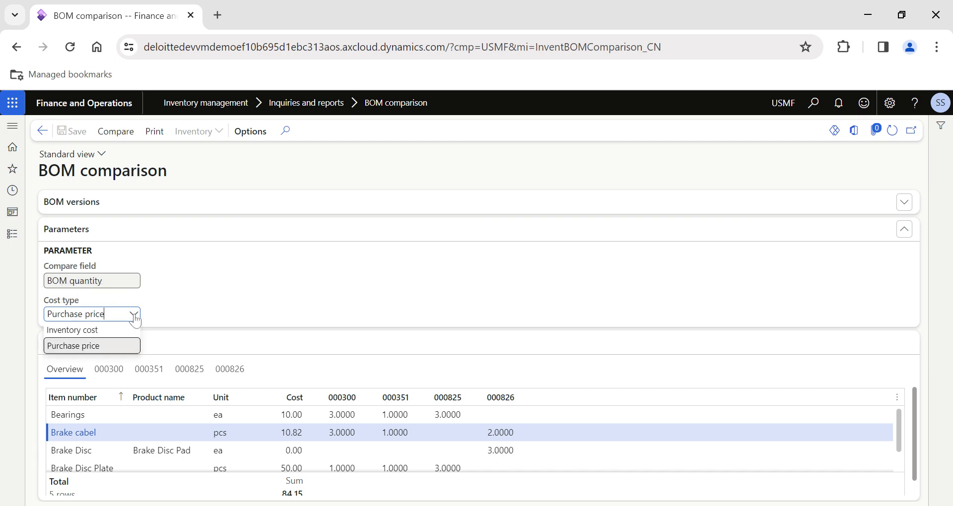
pyautogui.click(89, 330)
pyautogui.click(114, 132)
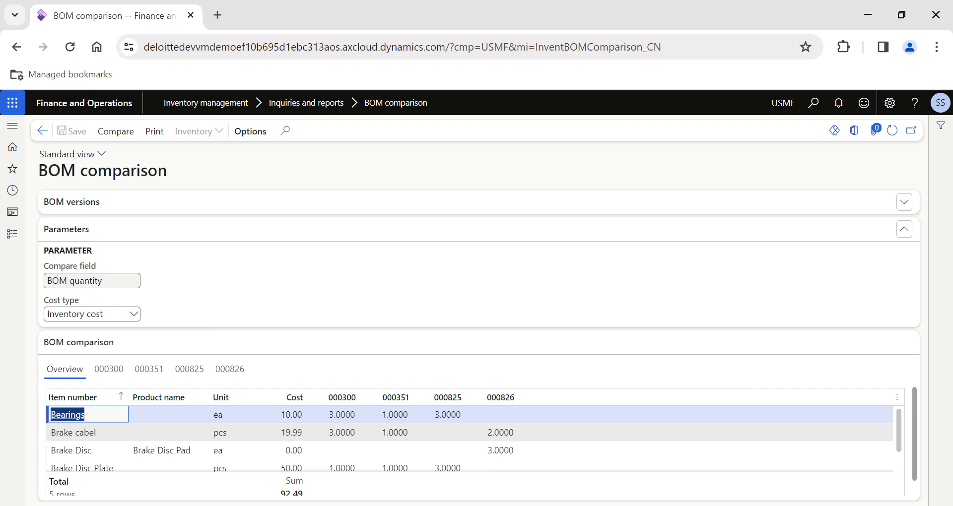
pyautogui.click(279, 432)
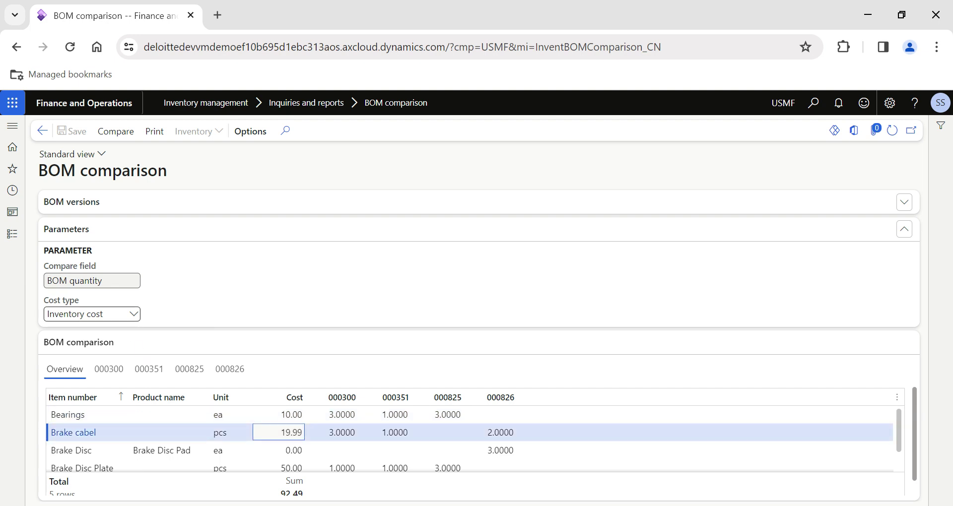
# Keep Inventory cost, then select the Brake Disc row and open its product information
pyautogui.click(137, 319)
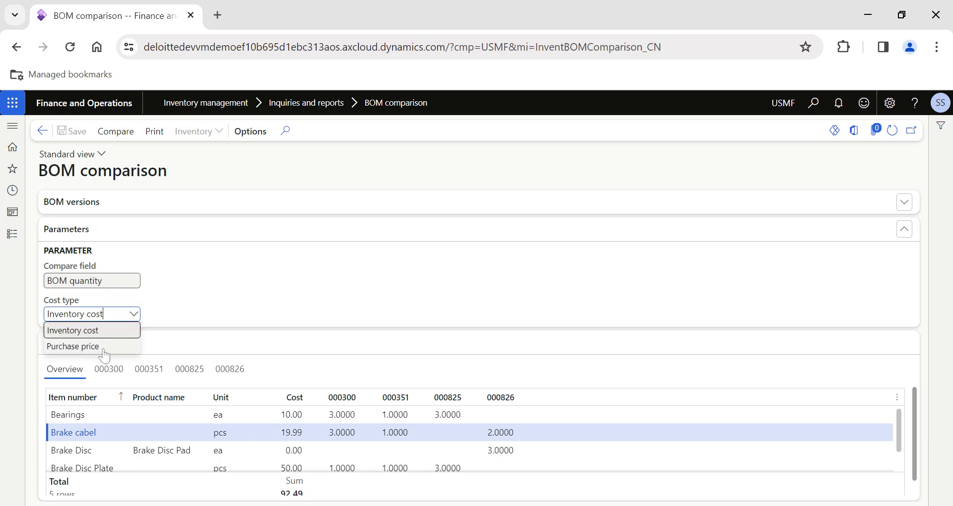
pyautogui.click(191, 301)
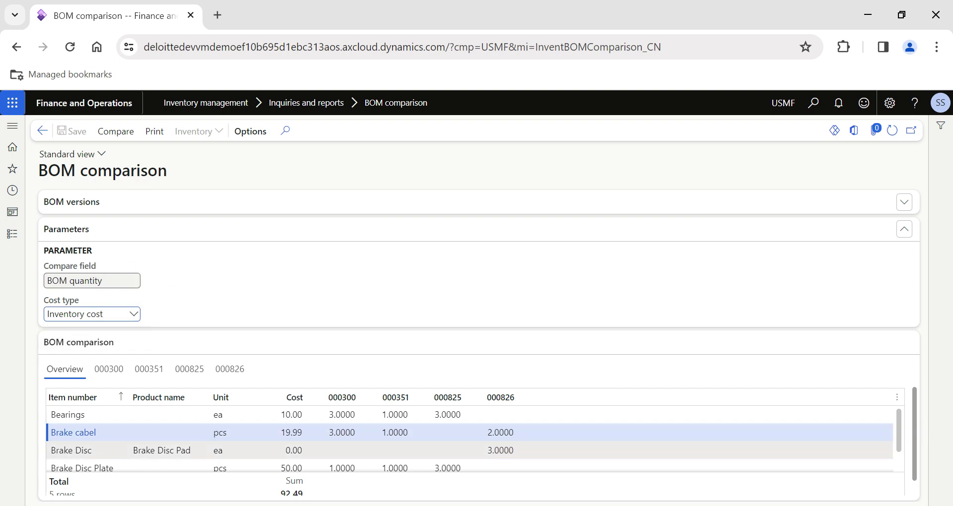
pyautogui.click(289, 441)
pyautogui.scroll(-1, 307, 445)
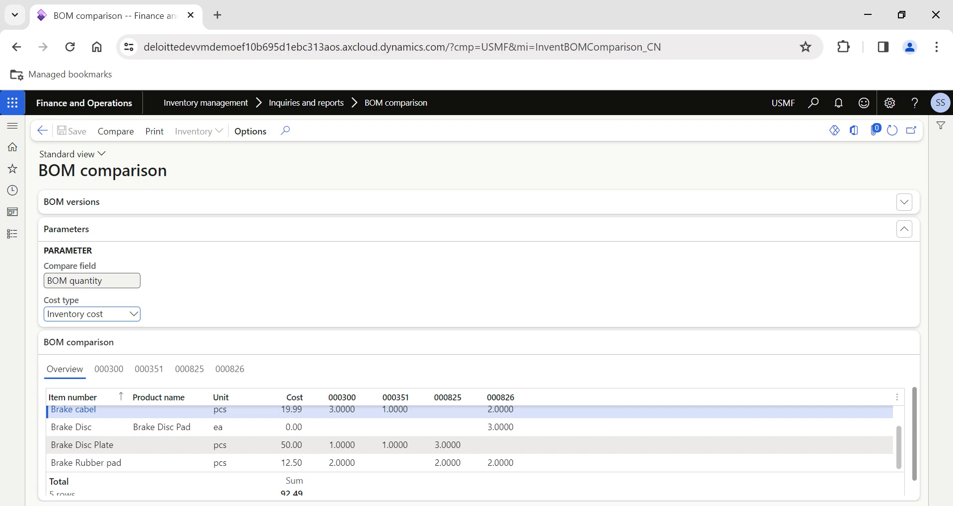
pyautogui.click(279, 427)
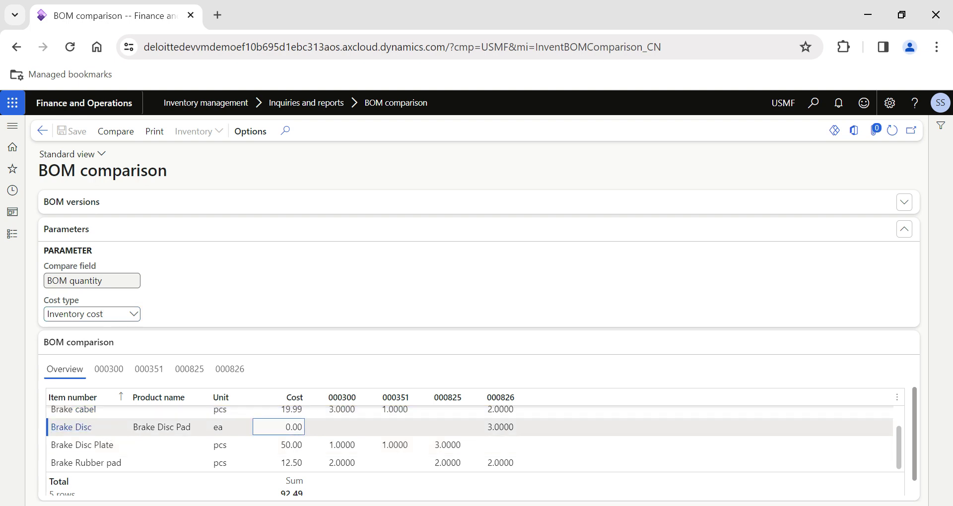
pyautogui.click(68, 428)
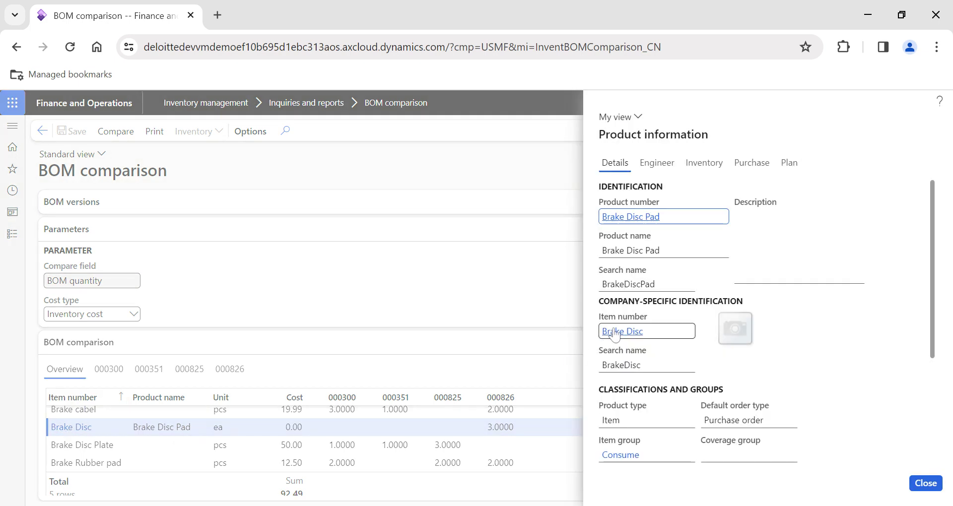
# Open the full Brake Disc product details in edit mode and scroll to Manage costs
pyautogui.click(619, 333)
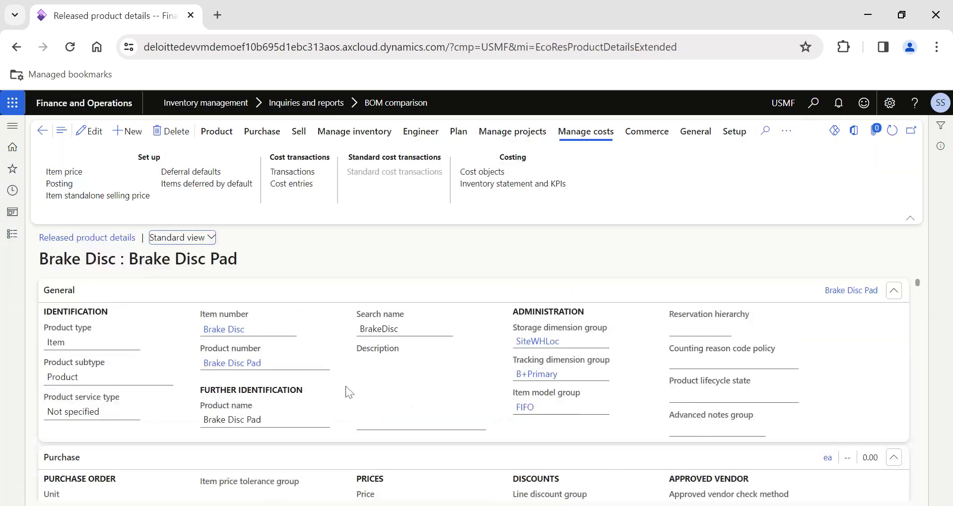
pyautogui.click(453, 338)
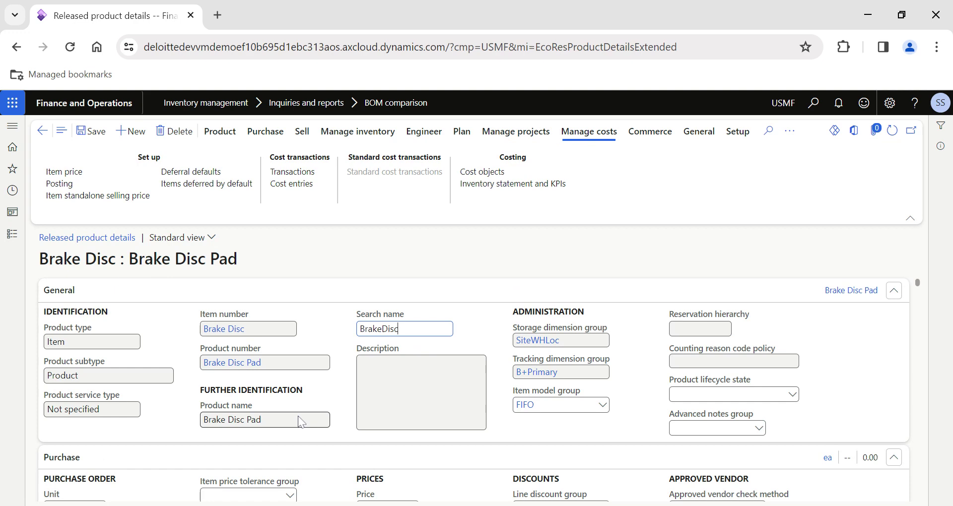
pyautogui.scroll(-10, 299, 420)
pyautogui.scroll(-15, 299, 419)
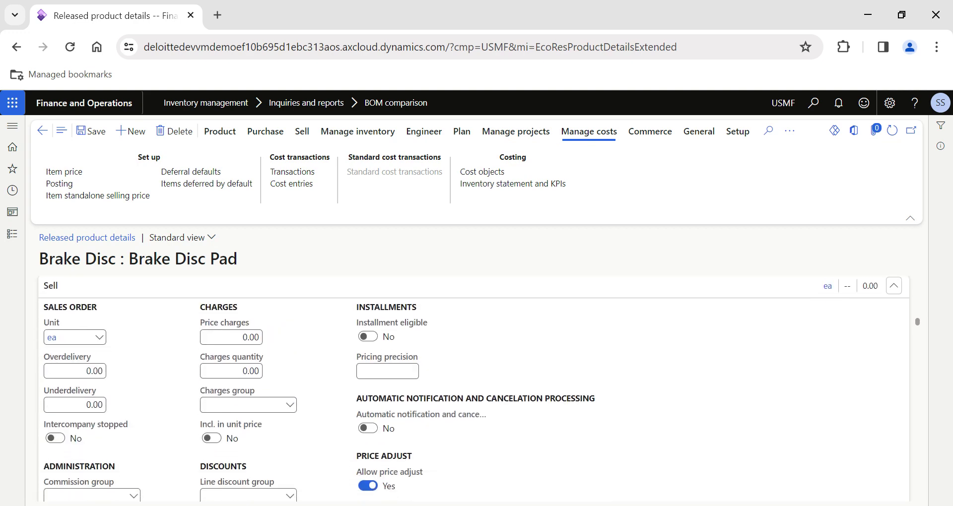
pyautogui.scroll(-15, 474, 388)
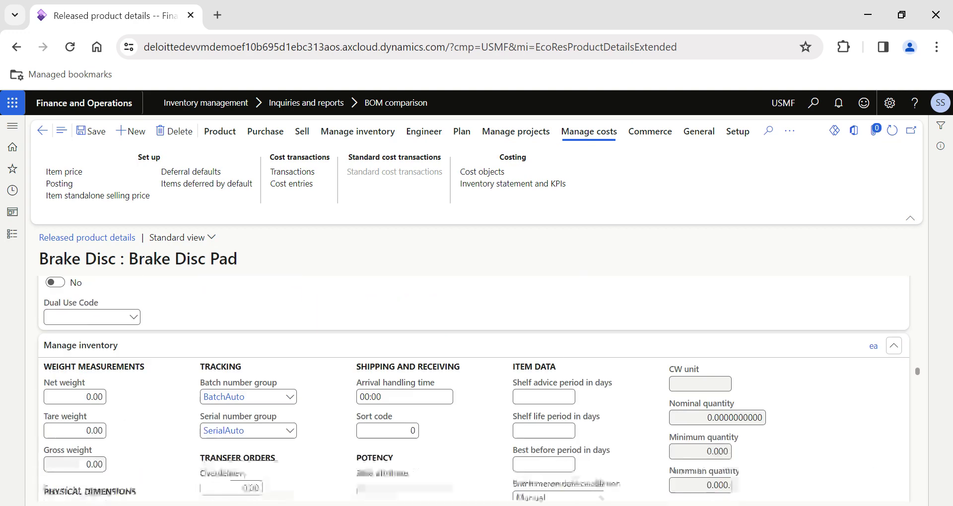
pyautogui.scroll(-8, 473, 389)
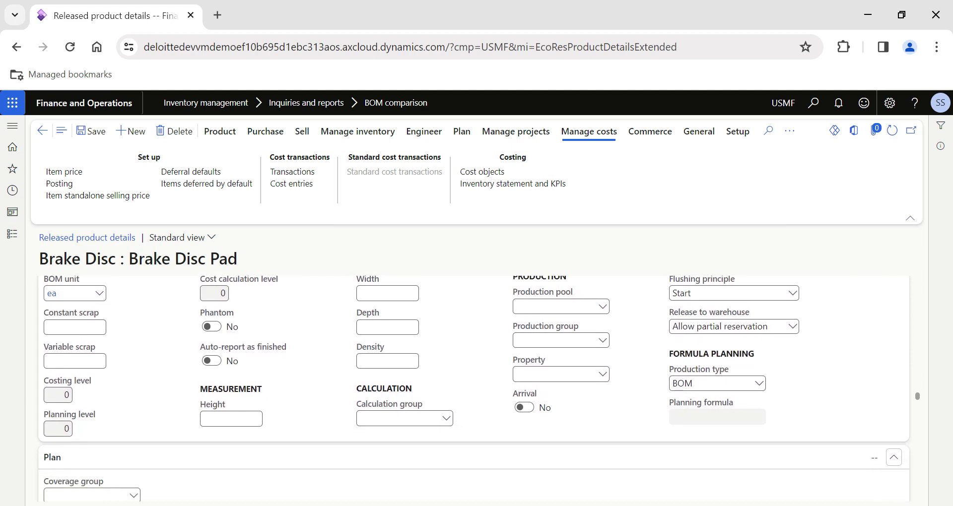
# Enter a 12.22 cost price for Brake Disc, save it, and return to the comparison
pyautogui.click(399, 336)
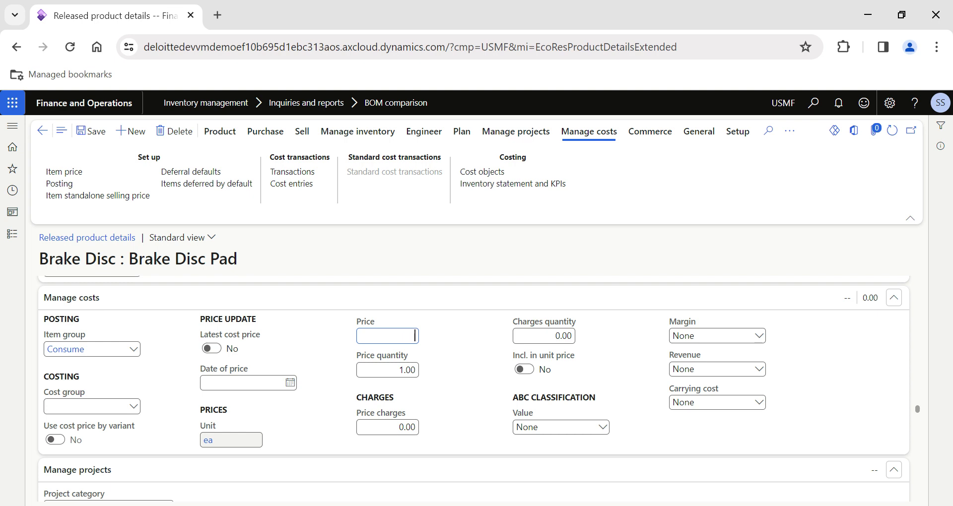
pyautogui.press('Tab')
pyautogui.click(81, 135)
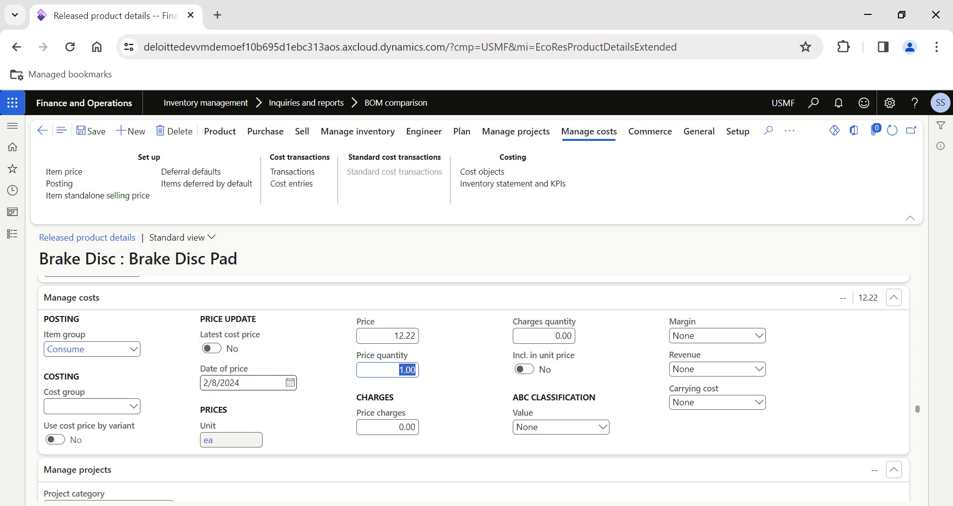
pyautogui.click(41, 131)
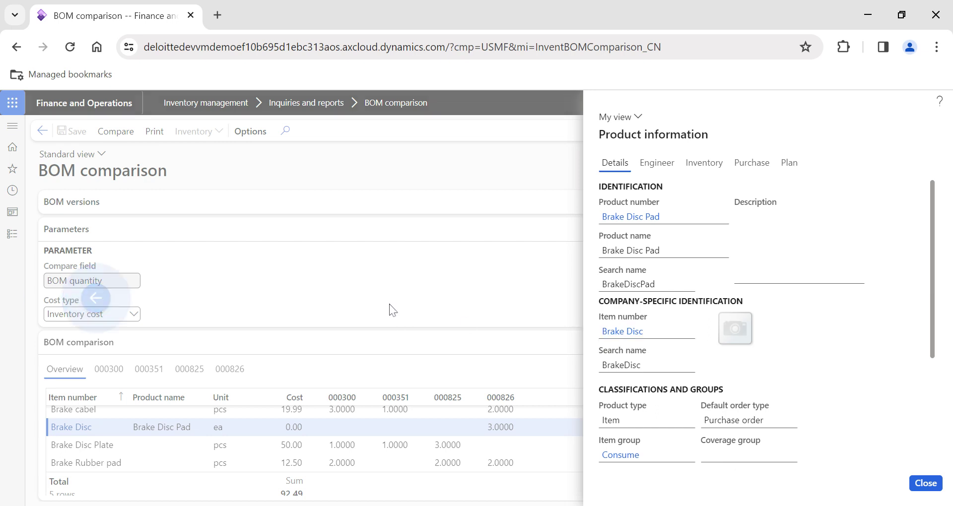
# Rerun the comparison with the new Brake Disc price and show version 000300's component lines
pyautogui.hscroll(-5, 389, 311)
pyautogui.click(115, 131)
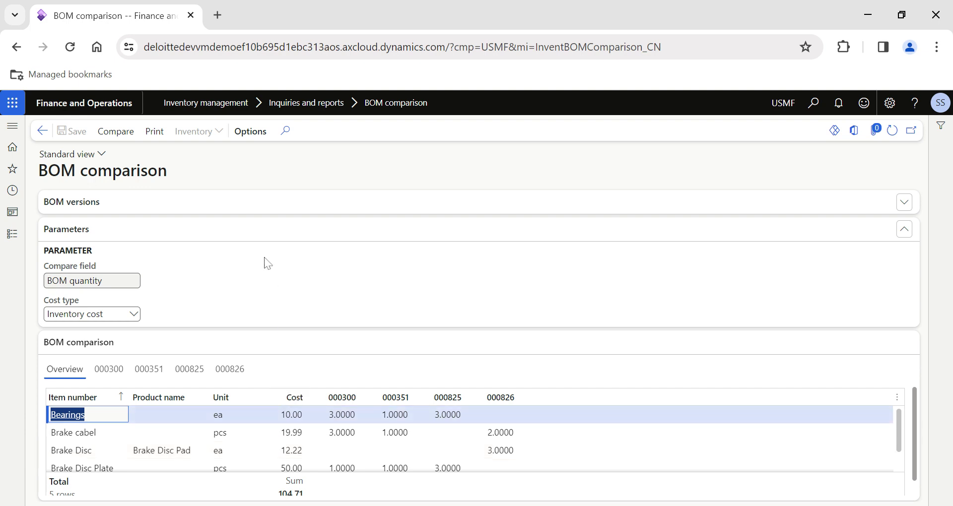
pyautogui.click(255, 236)
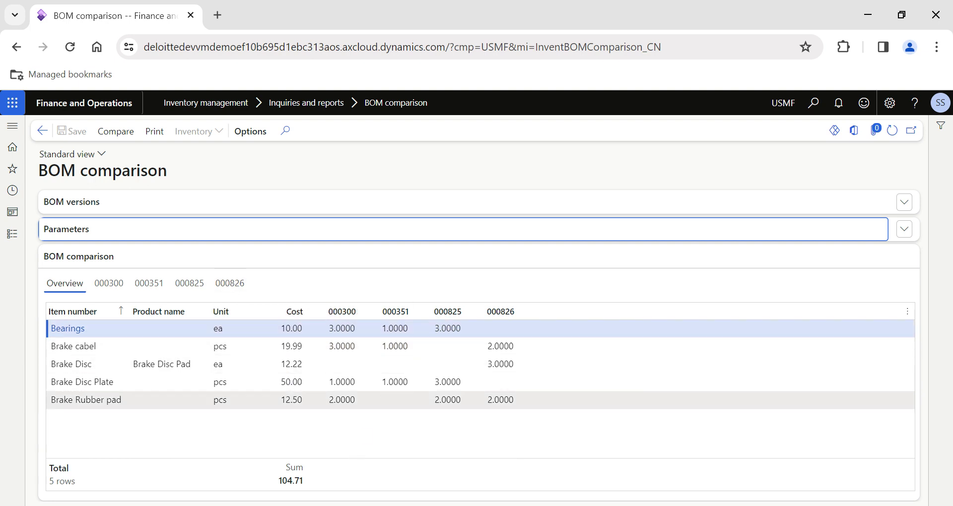
pyautogui.click(98, 286)
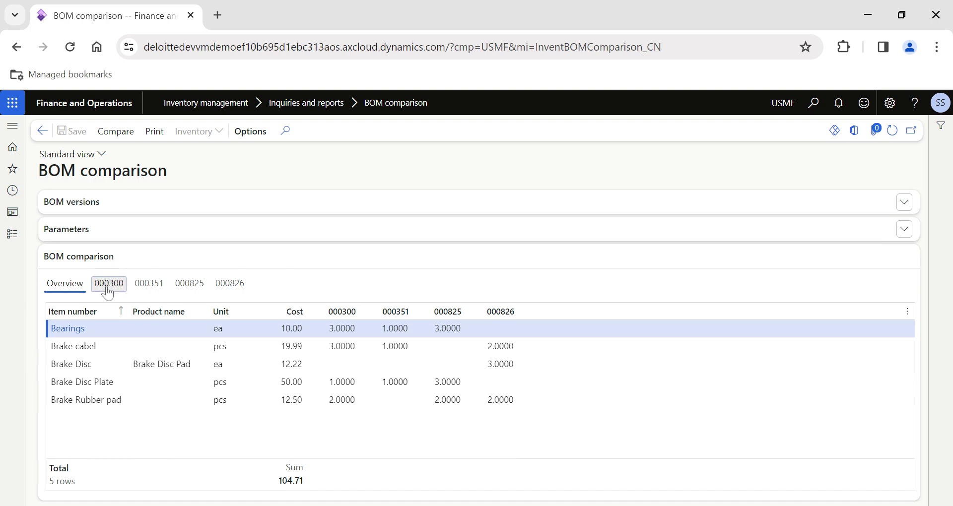
# Show version 000351's component lines and scroll across the grid
pyautogui.click(148, 286)
pyautogui.hscroll(2, 446, 365)
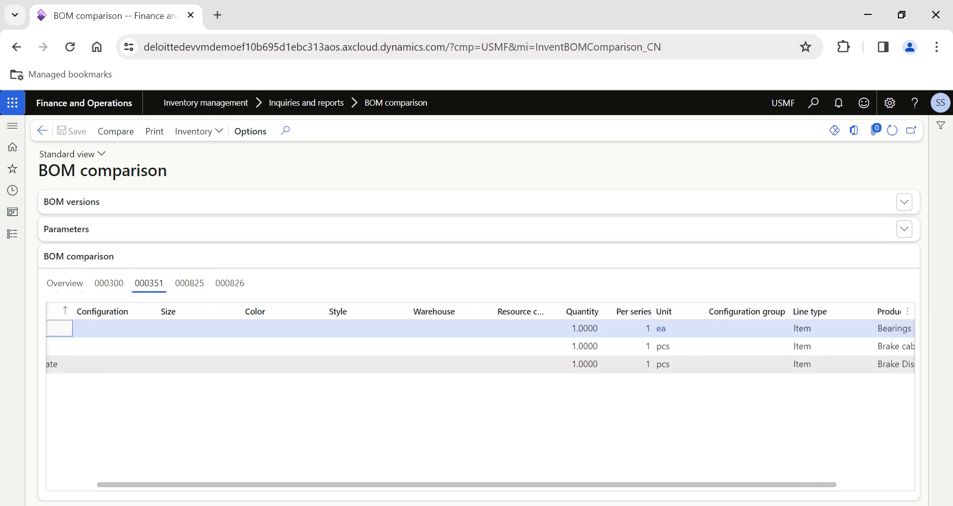
pyautogui.hscroll(2, 676, 383)
pyautogui.hscroll(-3, 546, 373)
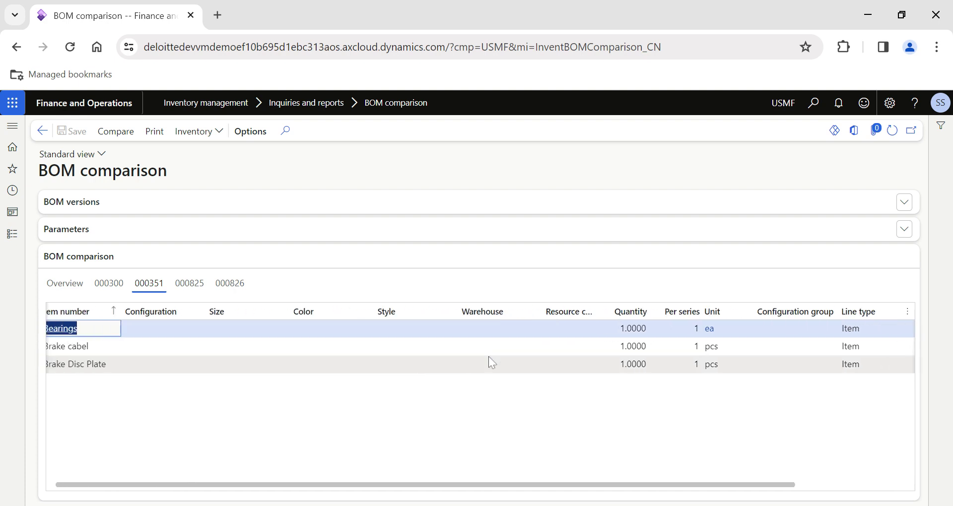
# Return to the Overview and check Bearings quantities in 000300, 000825, 000351 and Brake Disc in 000826
pyautogui.click(67, 285)
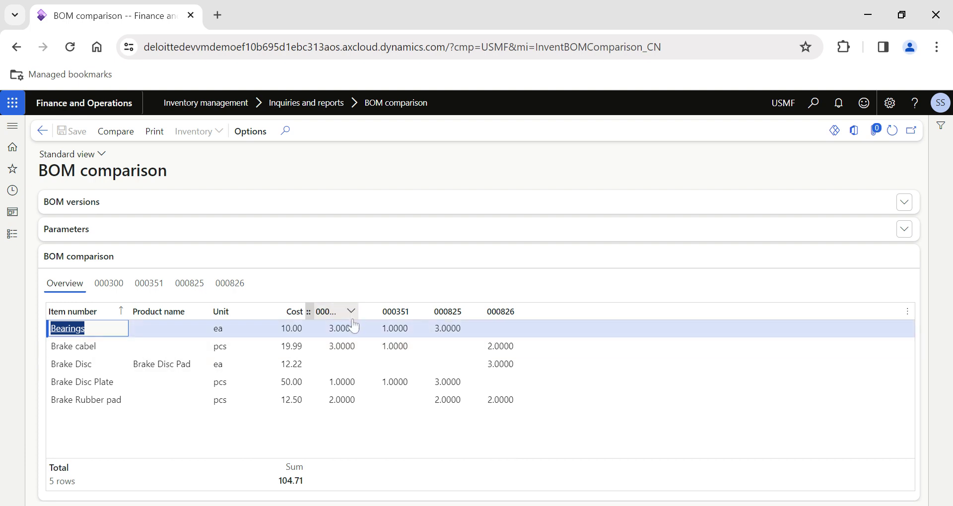
pyautogui.click(331, 328)
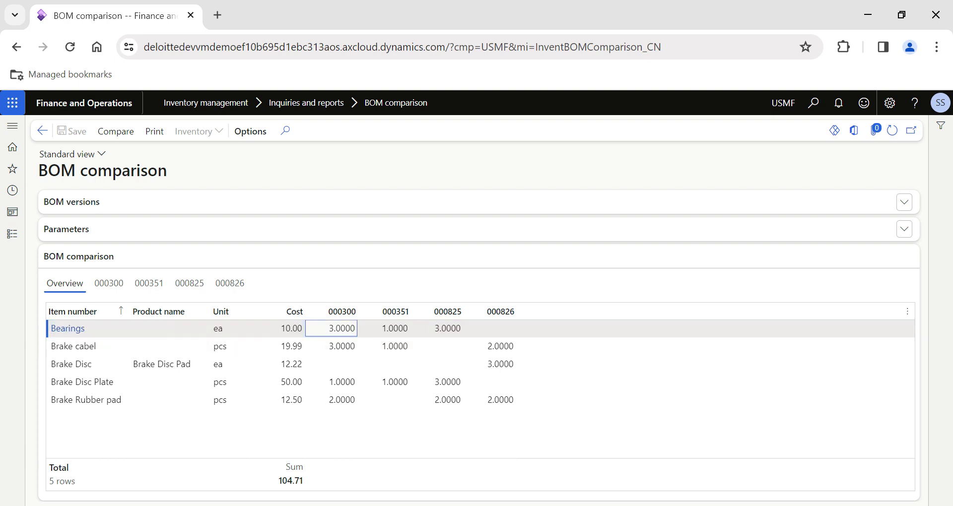
pyautogui.click(437, 328)
pyautogui.click(385, 328)
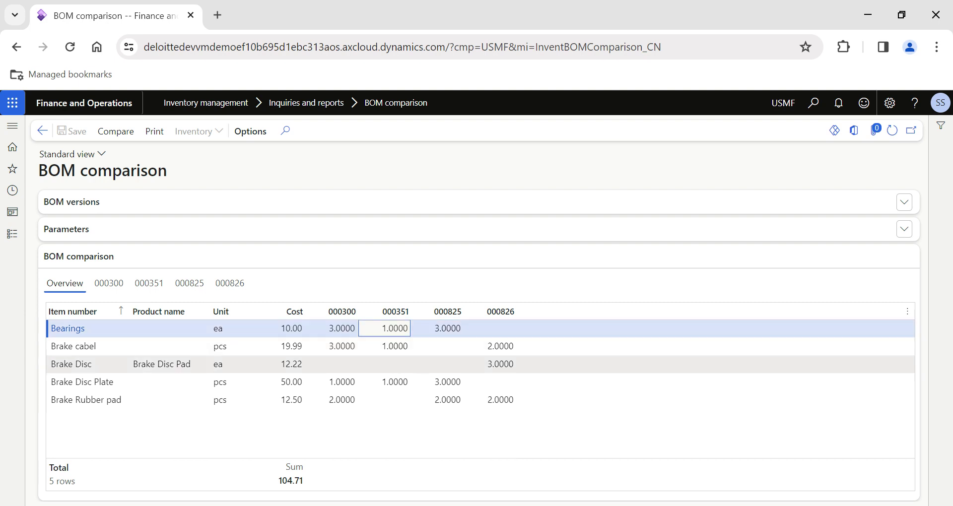
pyautogui.click(490, 364)
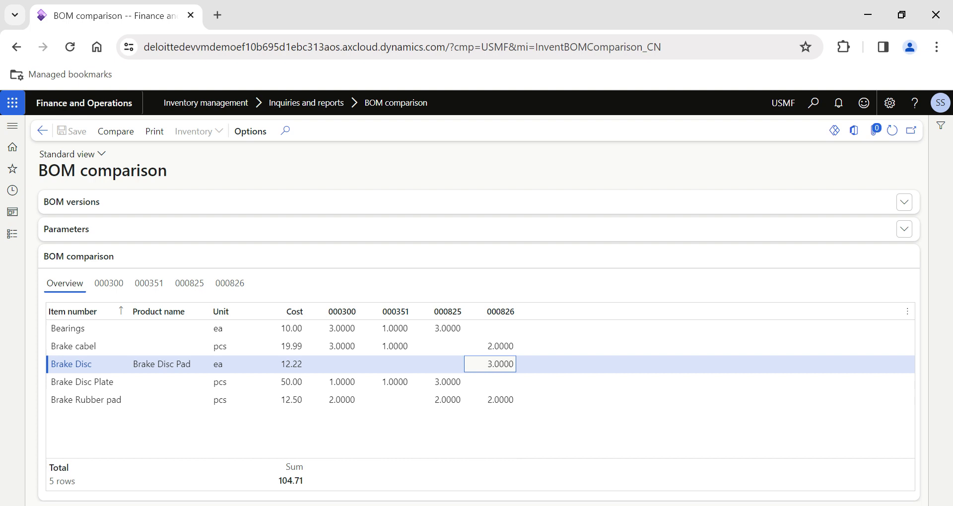
# Print the BOM comparison report and zoom its preview to 100% to review version totals
pyautogui.click(154, 133)
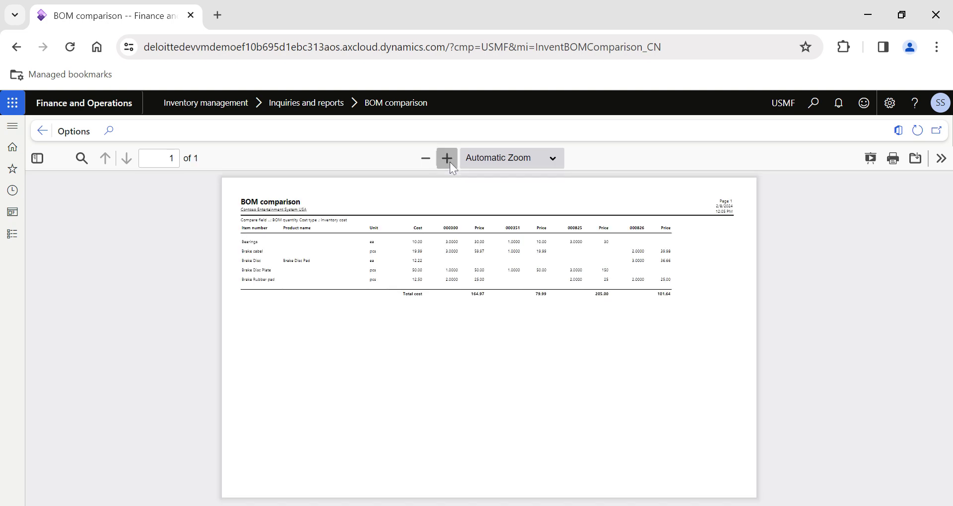
pyautogui.click(448, 160)
pyautogui.click(447, 160)
pyautogui.click(450, 162)
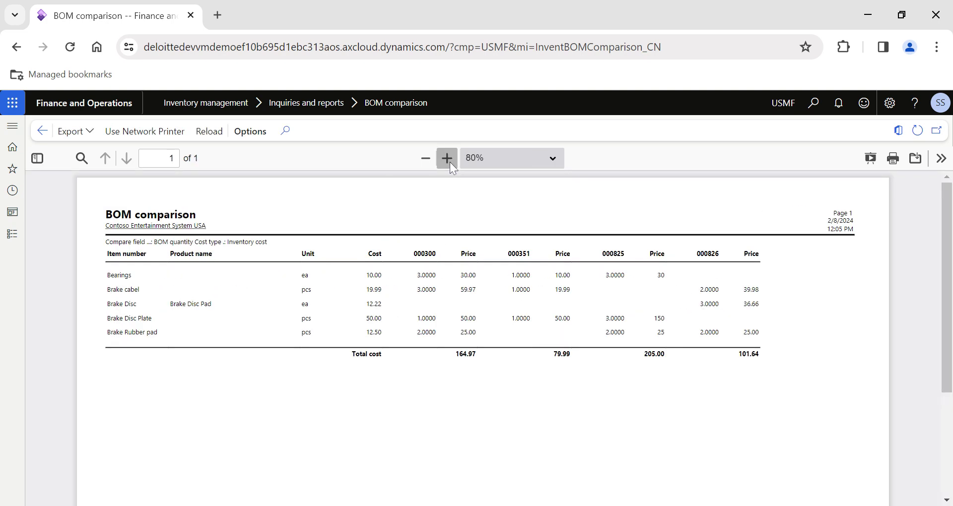
pyautogui.click(450, 161)
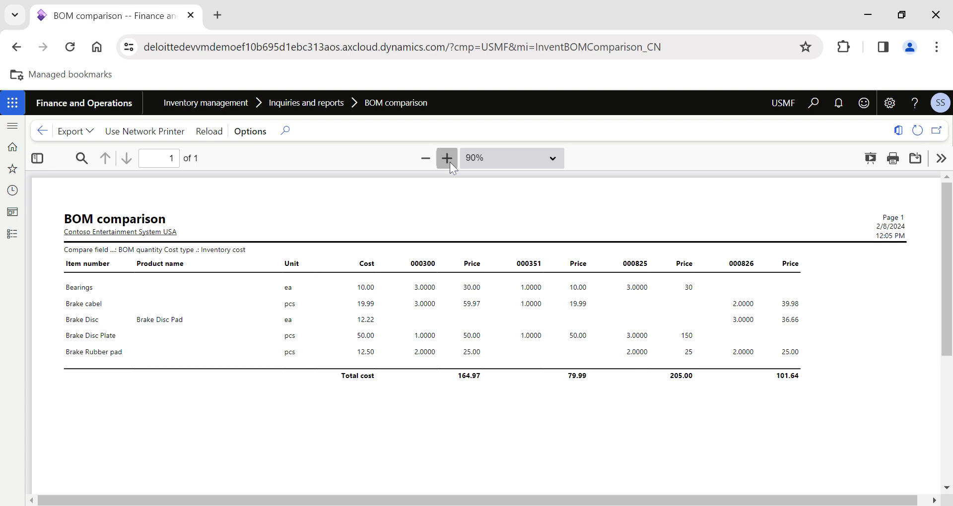
pyautogui.click(449, 162)
pyautogui.hscroll(3, 547, 385)
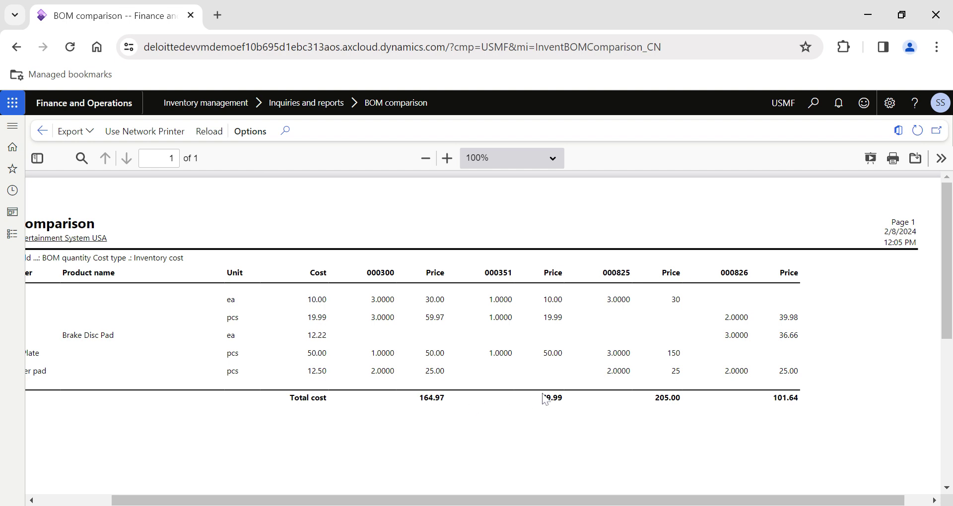
pyautogui.hscroll(-2, 604, 336)
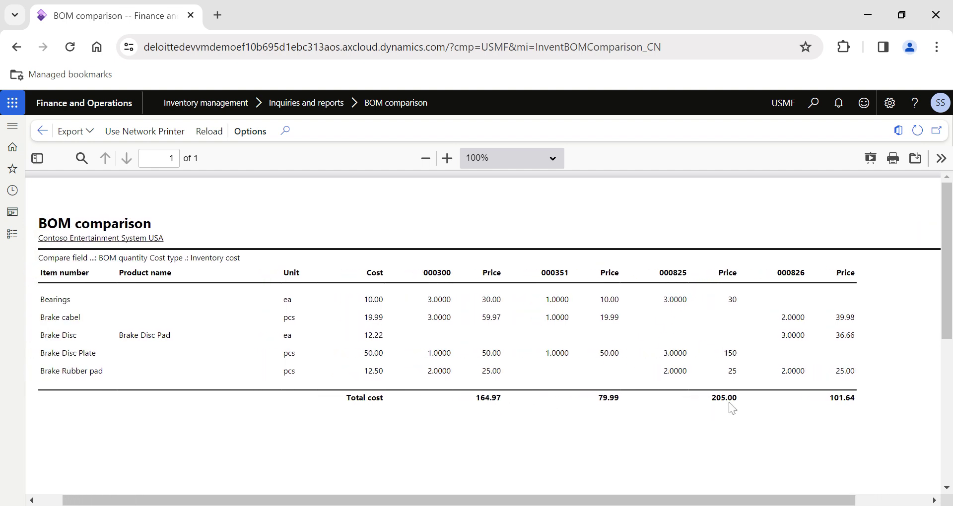
pyautogui.hscroll(-1, 587, 350)
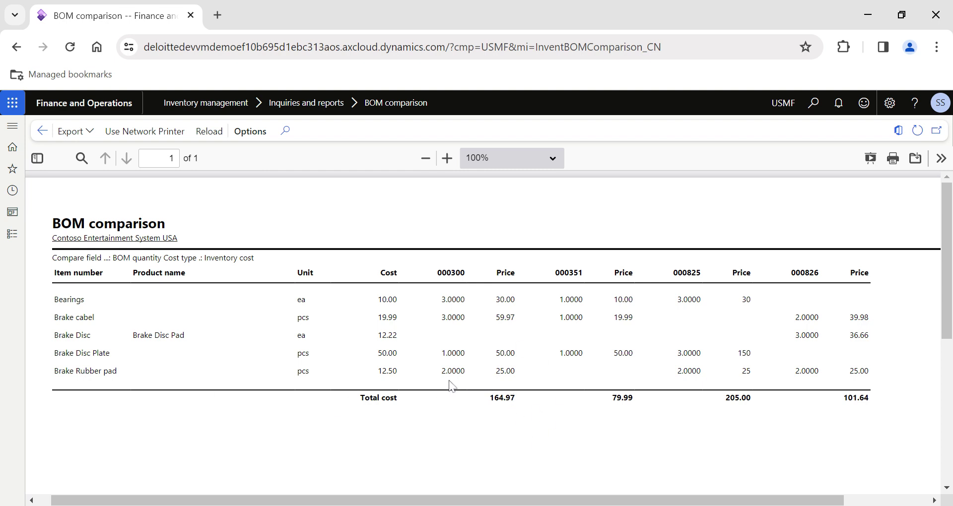
# Close the report preview without exporting, expand BOM versions, then go back to the USMF dashboard
pyautogui.click(72, 132)
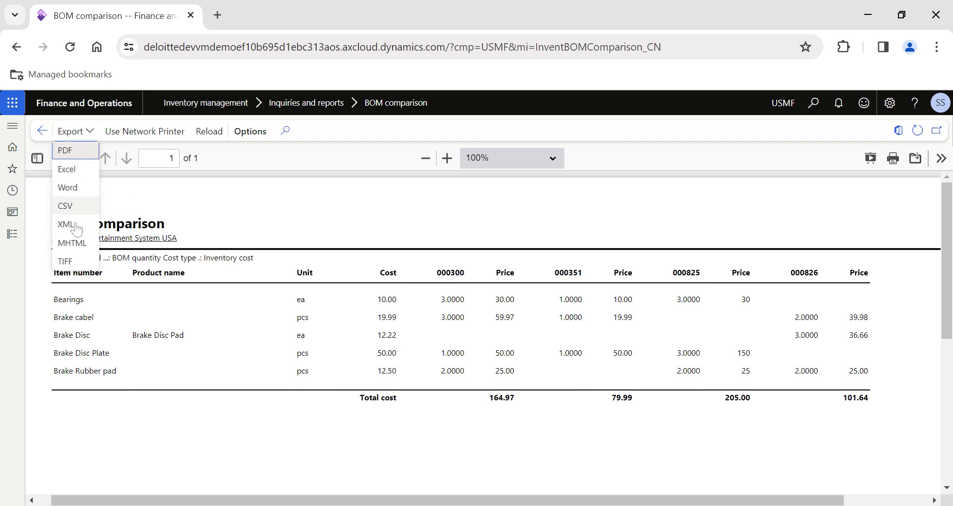
pyautogui.press('Escape')
pyautogui.click(42, 132)
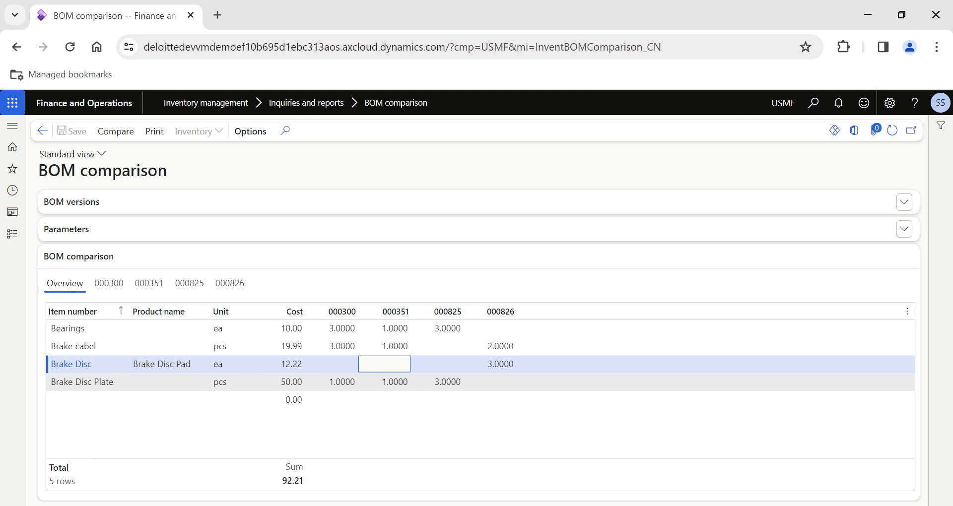
pyautogui.click(169, 211)
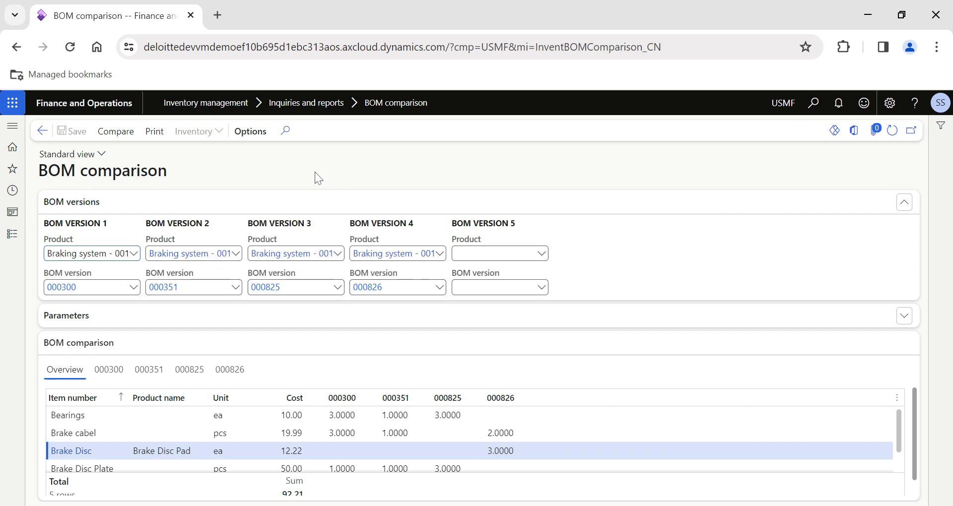
pyautogui.click(42, 131)
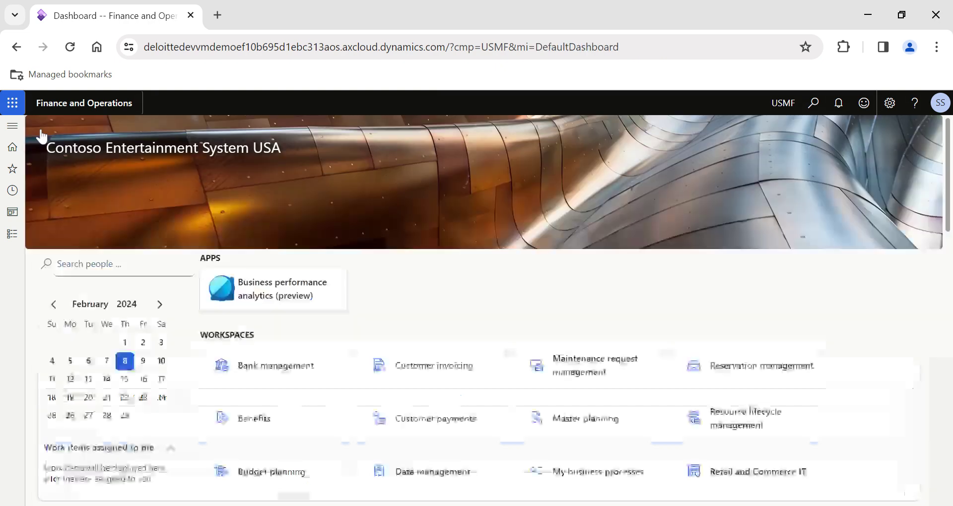